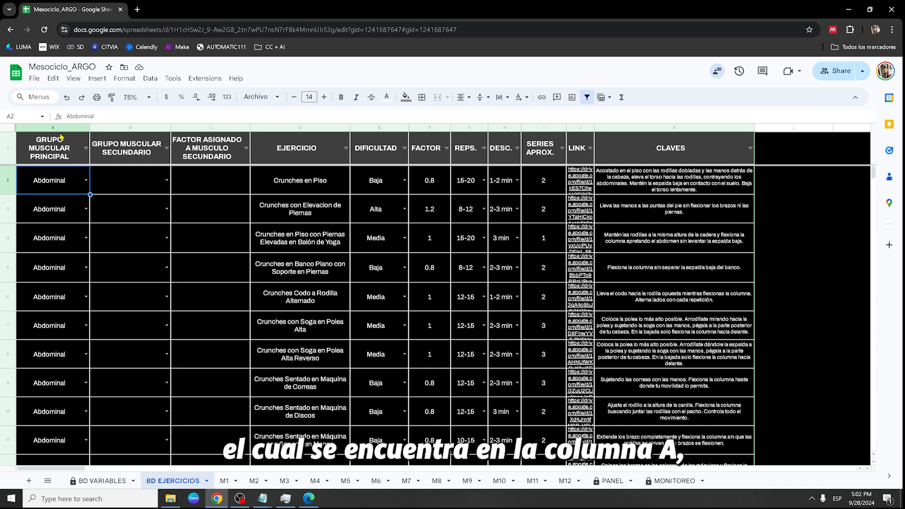
# Examine the BD EJERCICIOS columns for secondary muscle group, secondary factor, exercise, difficulty and factor, including the row 130 example
pyautogui.click(130, 127)
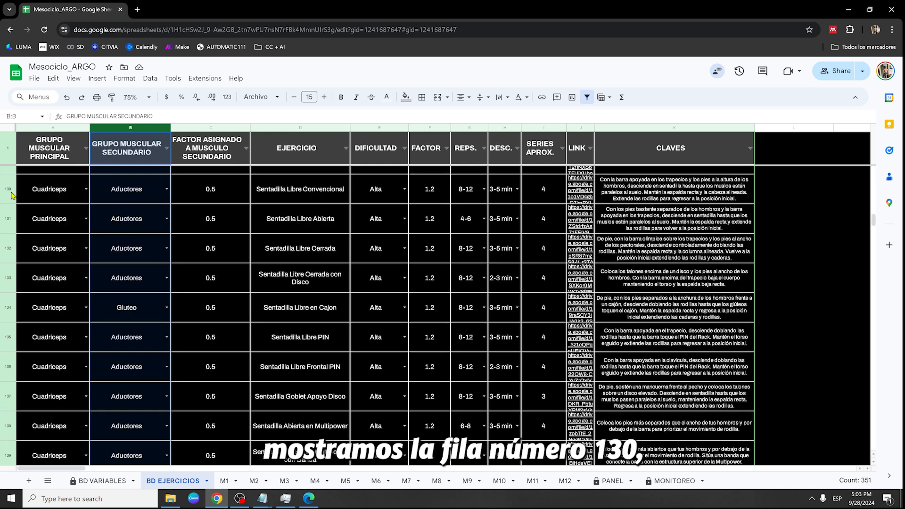
pyautogui.click(9, 189)
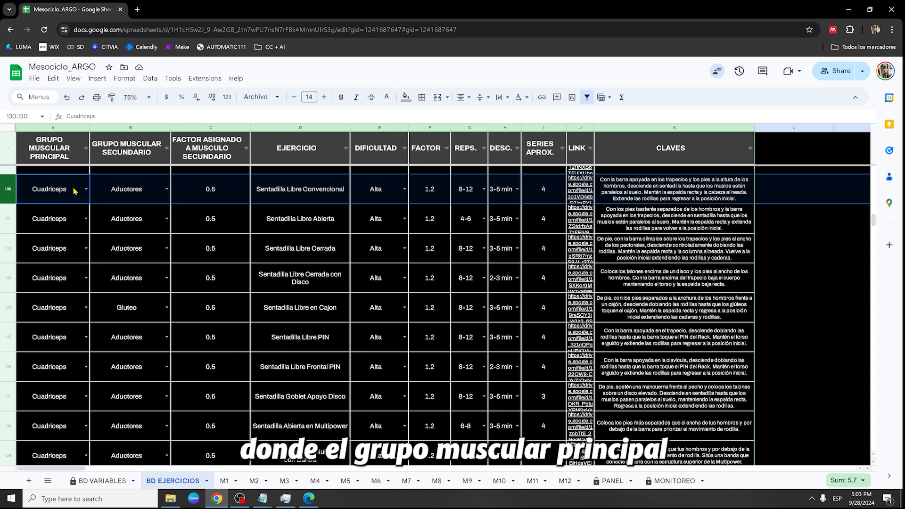
pyautogui.click(132, 194)
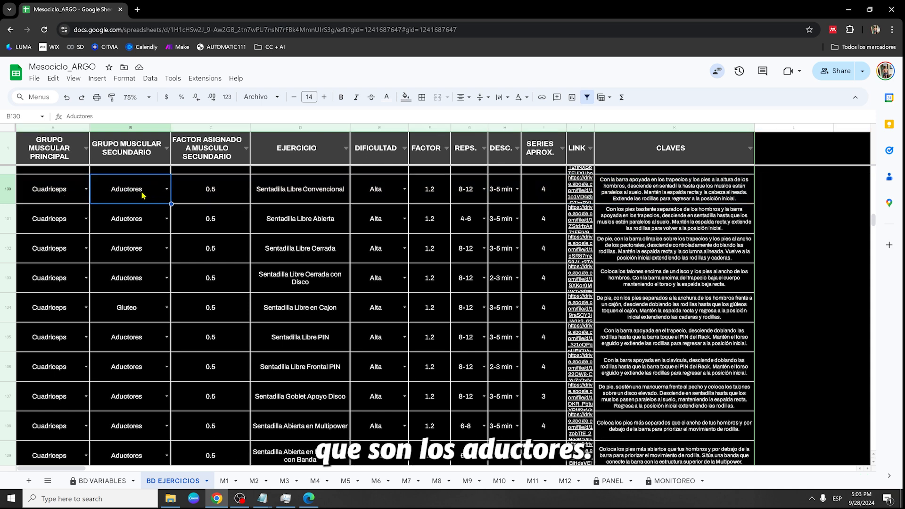
pyautogui.click(219, 128)
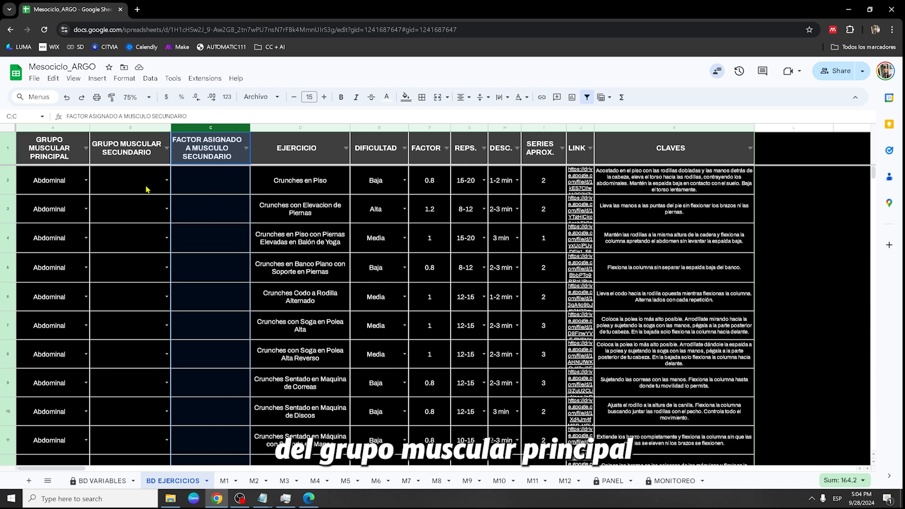
pyautogui.click(206, 185)
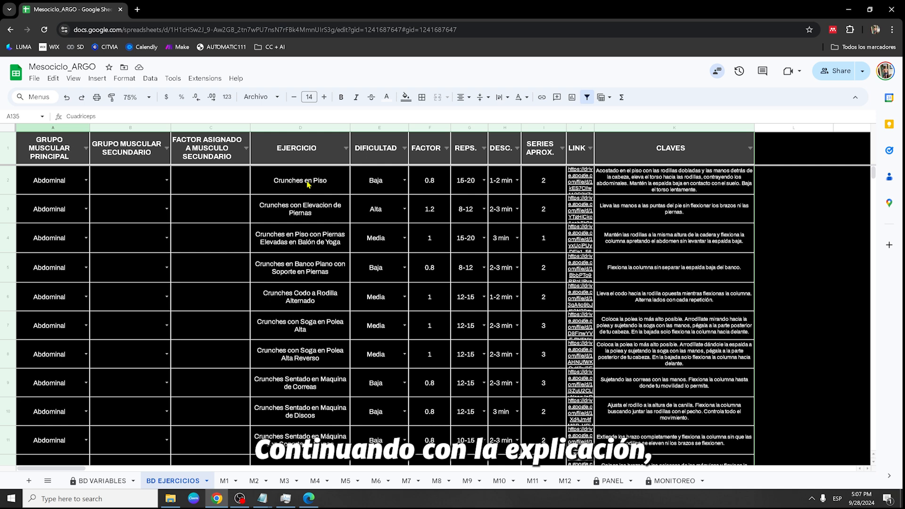
pyautogui.click(319, 183)
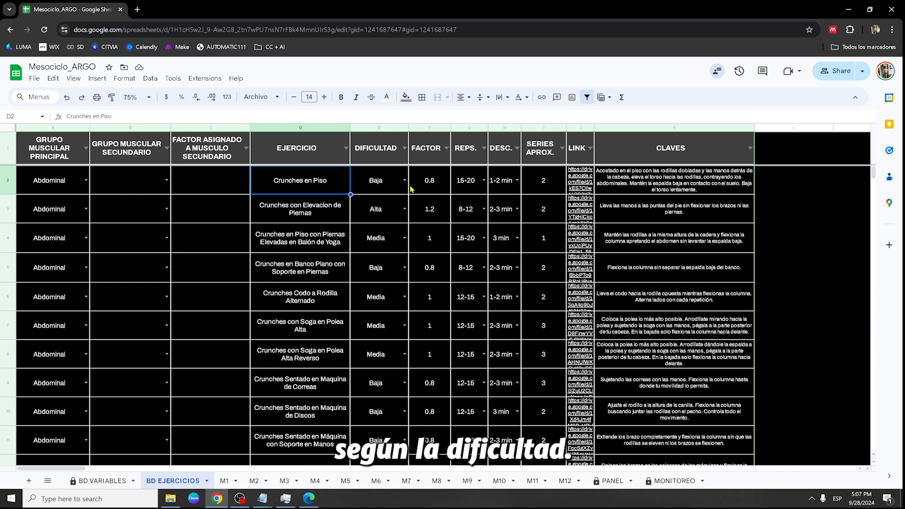
pyautogui.moveTo(382, 188); pyautogui.dragTo(428, 183)
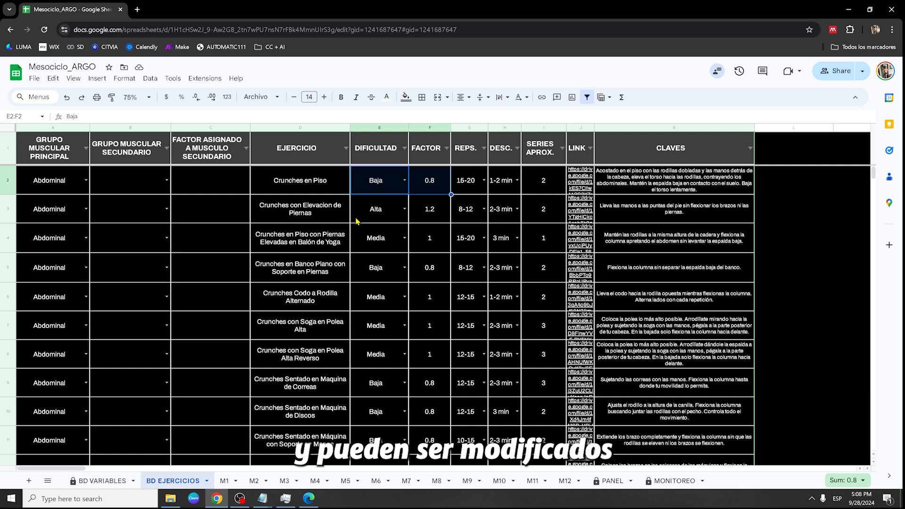
# Add the difficulty level "Muy Alta" with a factor of 1.4 to the difficulty table on the BD VARIABLES sheet
pyautogui.click(102, 481)
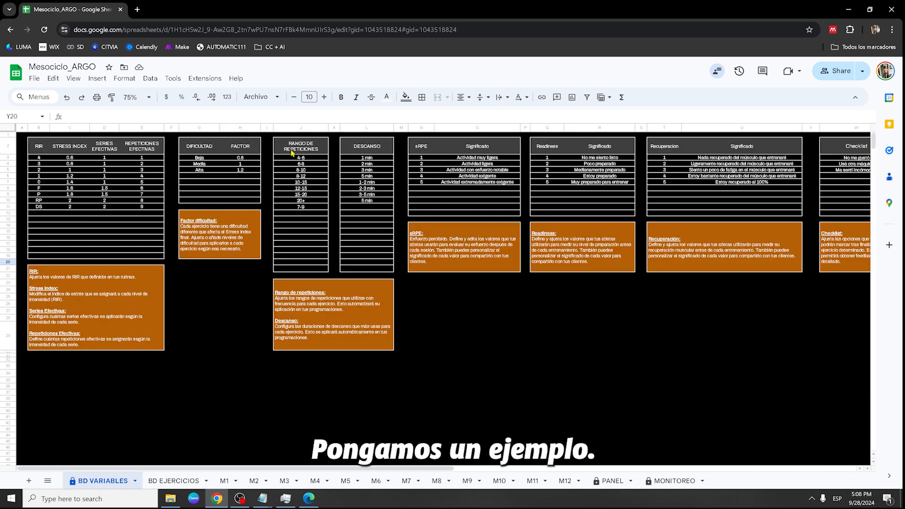
pyautogui.click(196, 178)
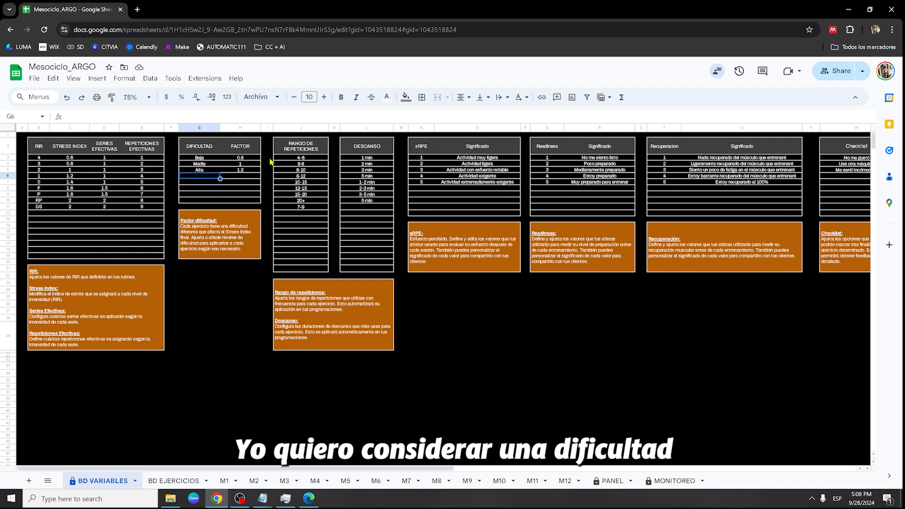
pyautogui.write('Muy Alta')
pyautogui.press('Tab')
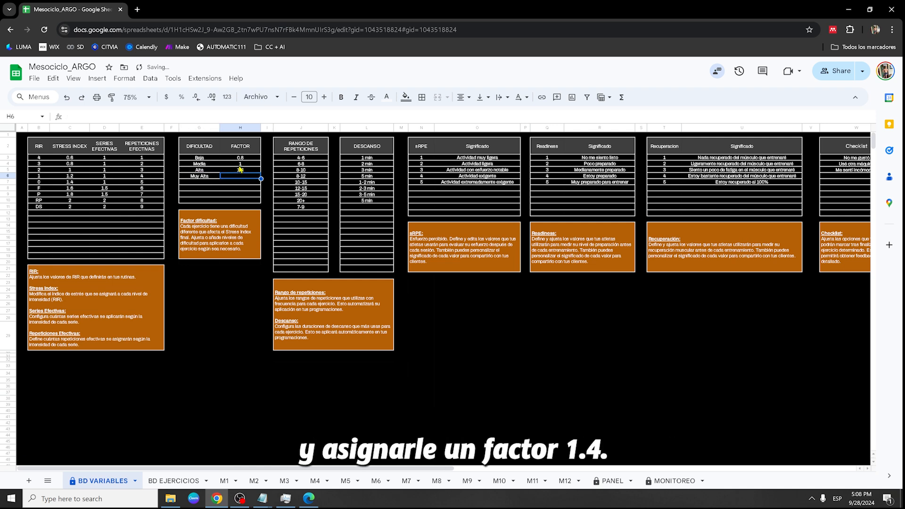
pyautogui.write('1.4')
pyautogui.click(240, 194)
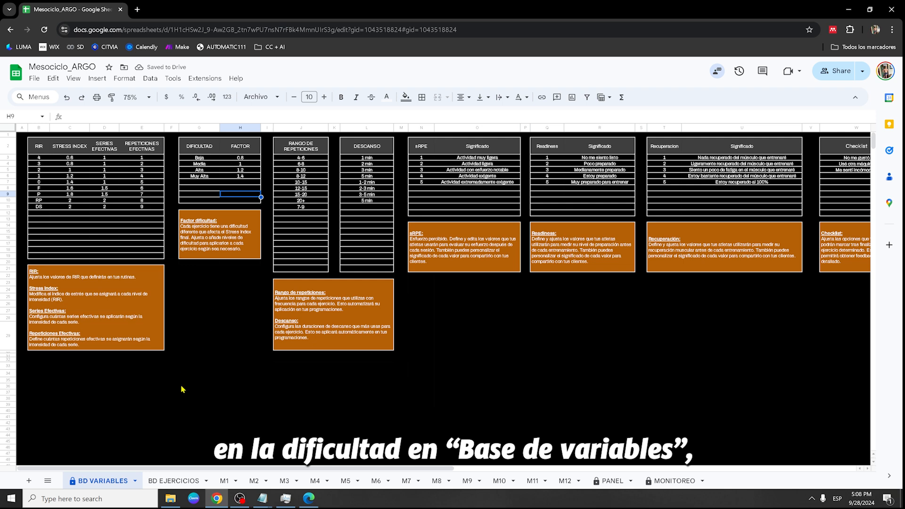
# Set the difficulty of Crunches en Piso to Muy Alta on the BD EJERCICIOS sheet
pyautogui.click(191, 481)
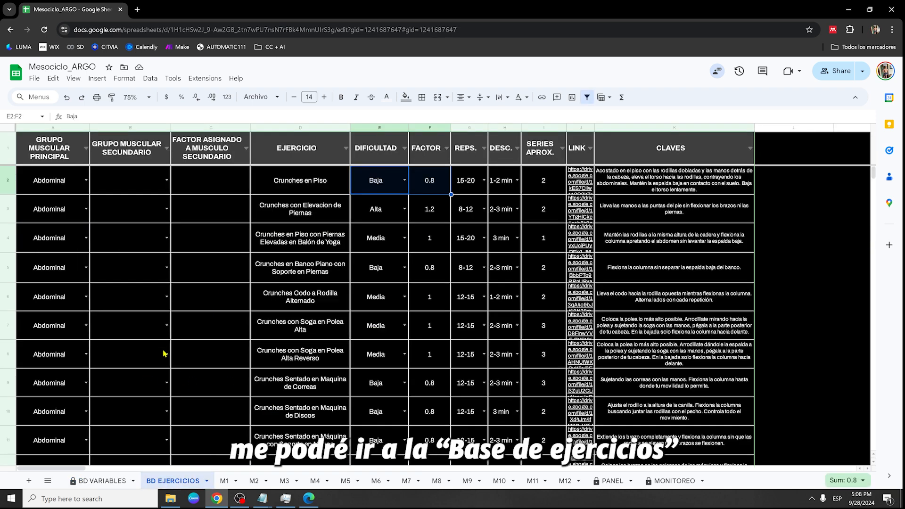
pyautogui.click(405, 180)
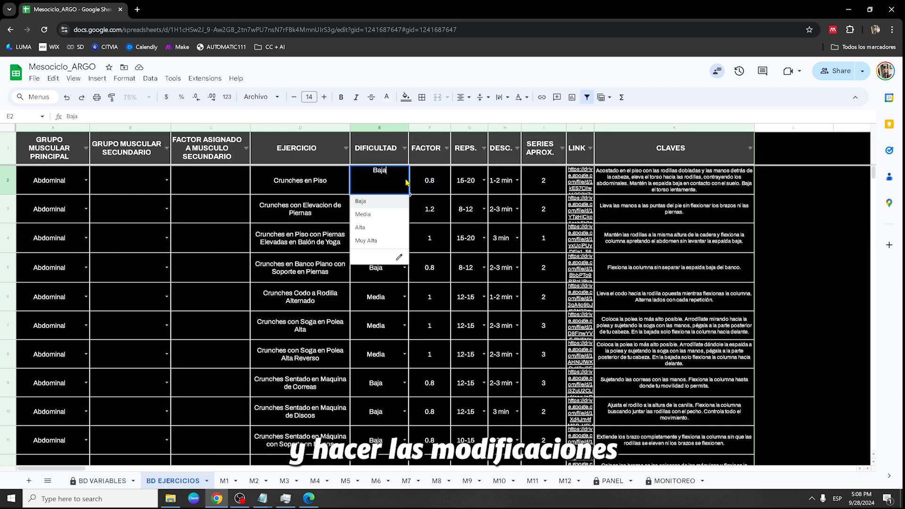
pyautogui.click(372, 241)
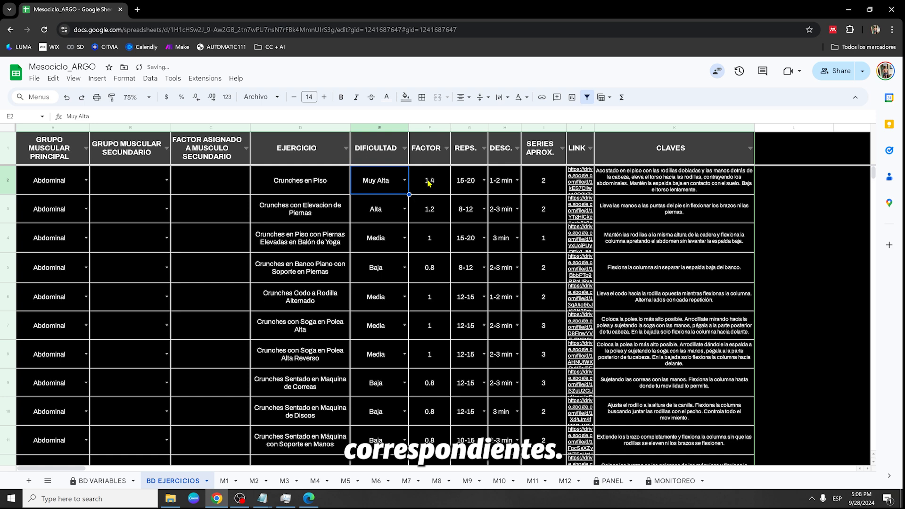
# Review the available repetition ranges and the approximate series for Crunches en Piso
pyautogui.click(476, 184)
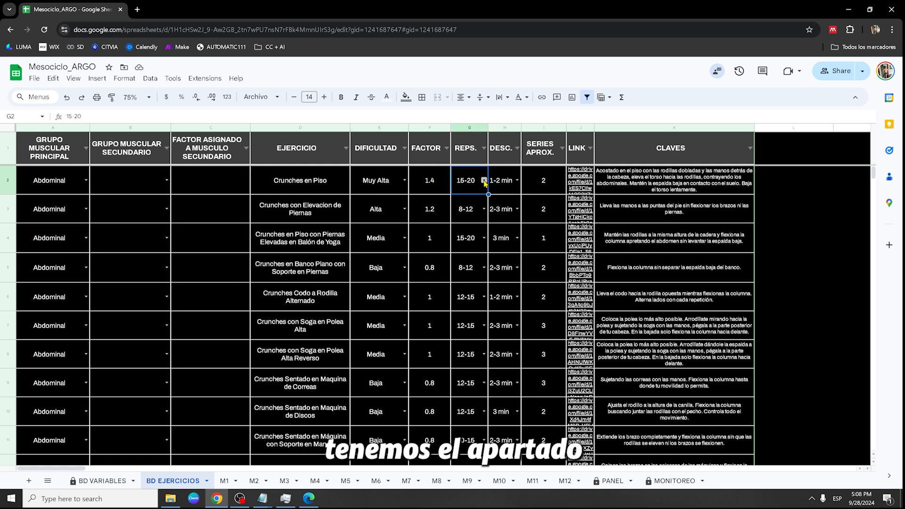
pyautogui.click(484, 181)
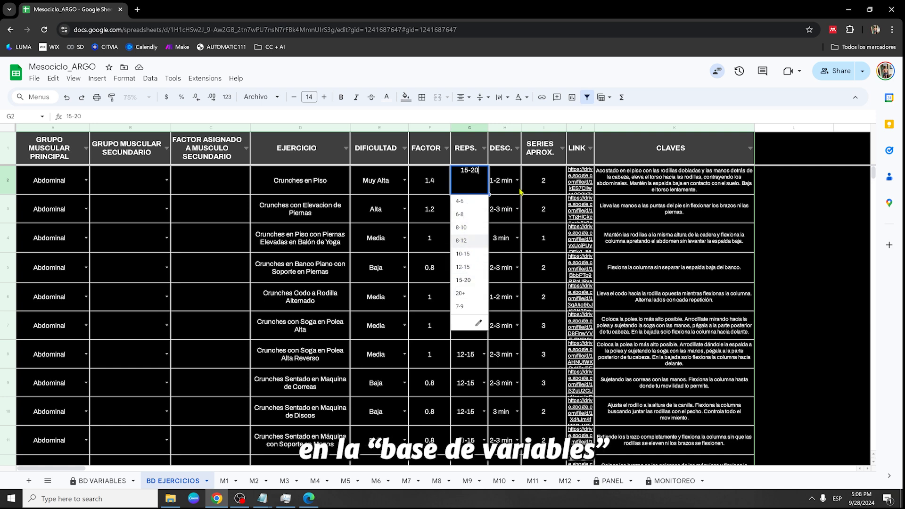
pyautogui.click(540, 191)
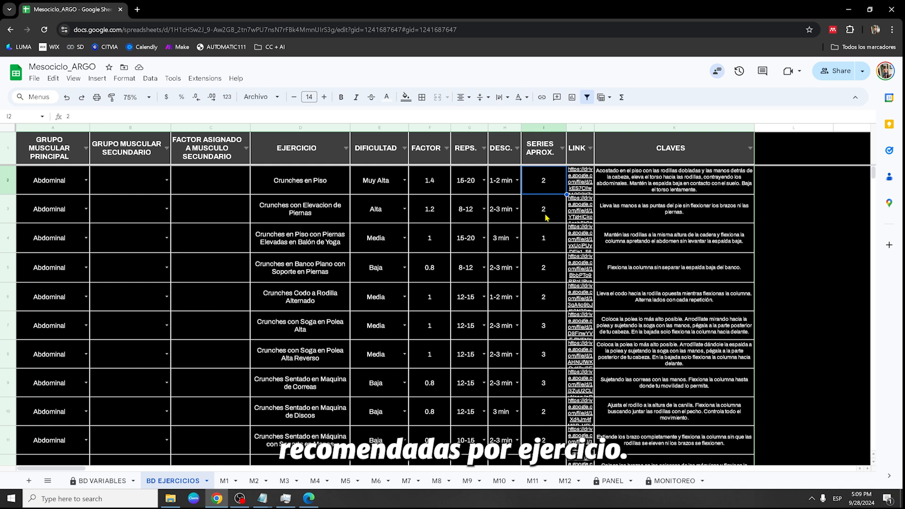
# Watch the linked demonstration video for Crunches en Piso, checking its playback settings, and close the video
pyautogui.click(578, 148)
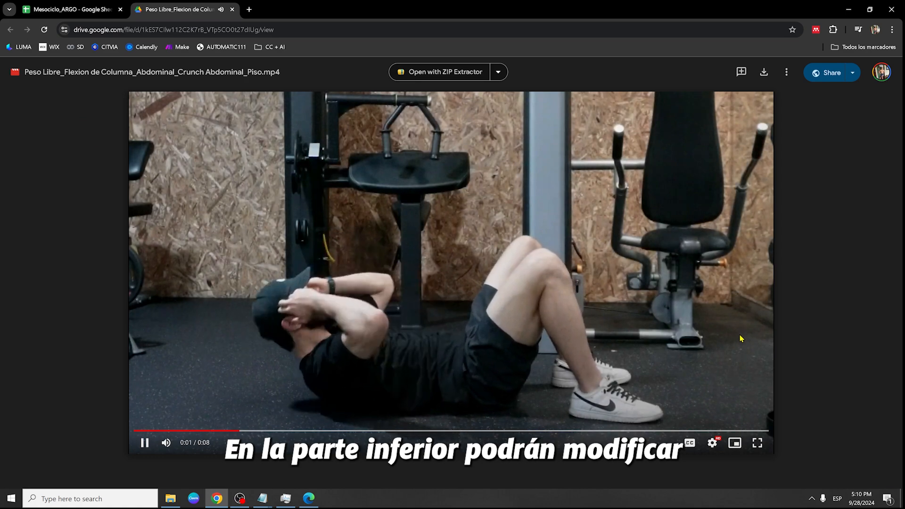
pyautogui.click(712, 442)
pyautogui.click(740, 412)
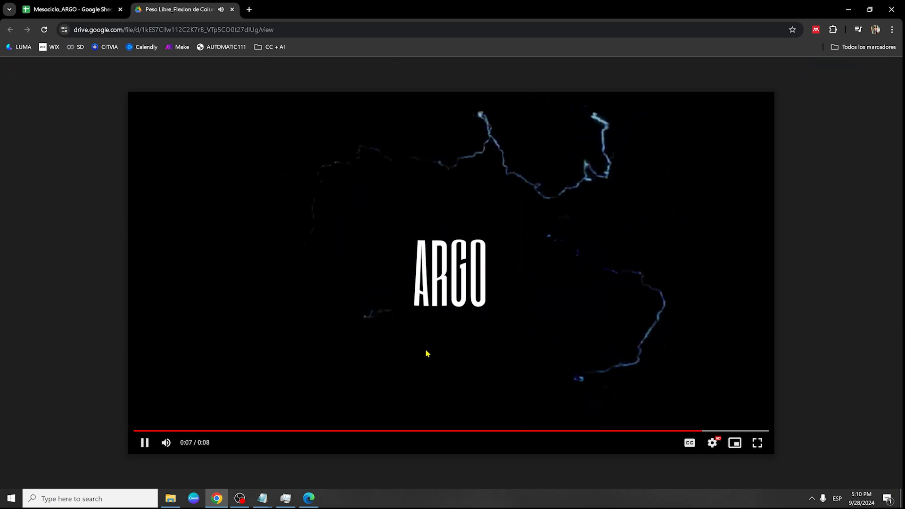
pyautogui.hotkey('ctrl', 'w')
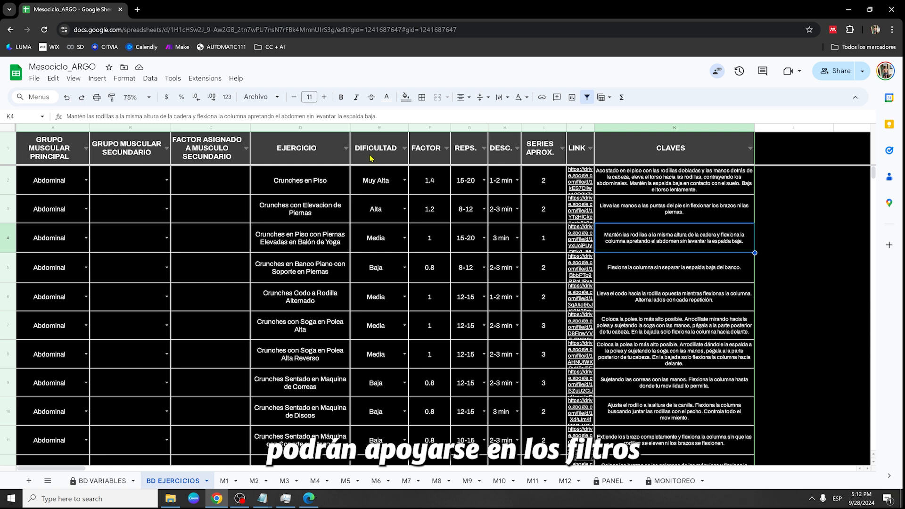
pyautogui.click(86, 150)
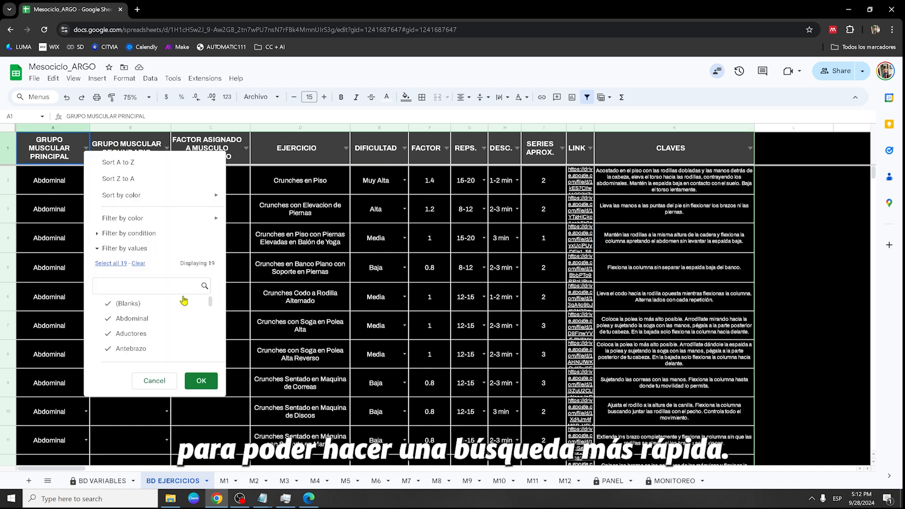
pyautogui.click(138, 264)
pyautogui.click(310, 193)
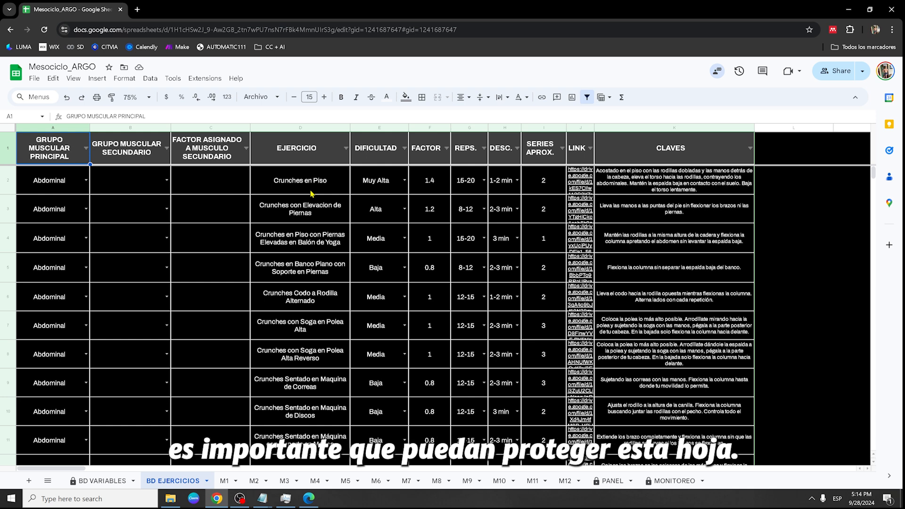
# Protect the whole BD EJERCICIOS sheet so only you and the spreadsheet owner can edit it, and hide the sheet
pyautogui.moveTo(465, 209); pyautogui.dragTo(504, 209)
pyautogui.click(150, 80)
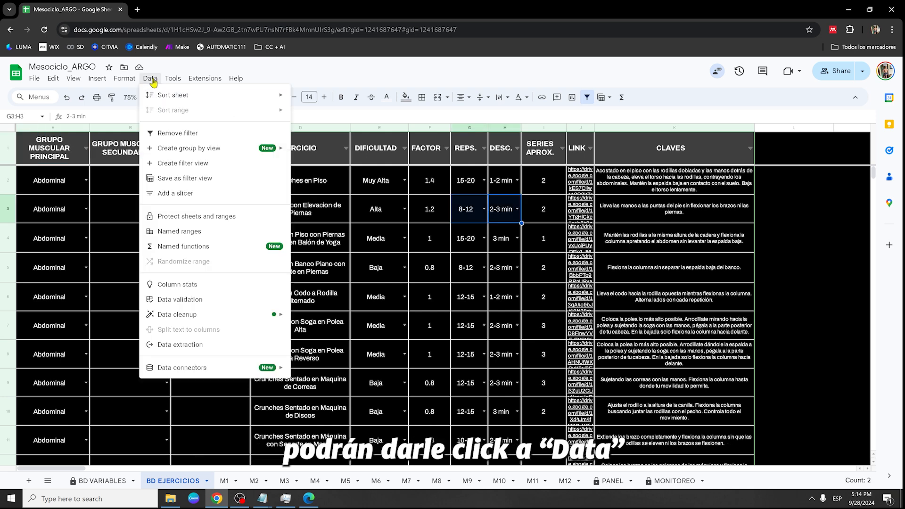
pyautogui.click(207, 220)
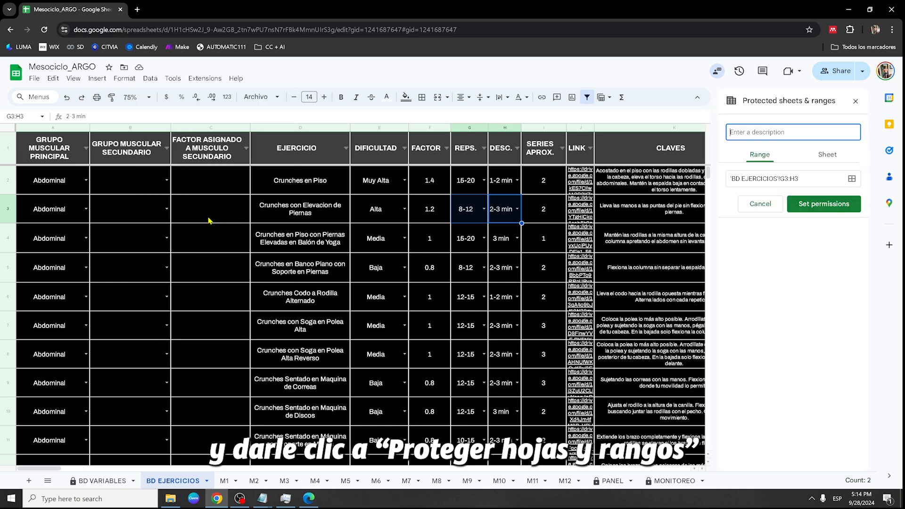
pyautogui.click(828, 157)
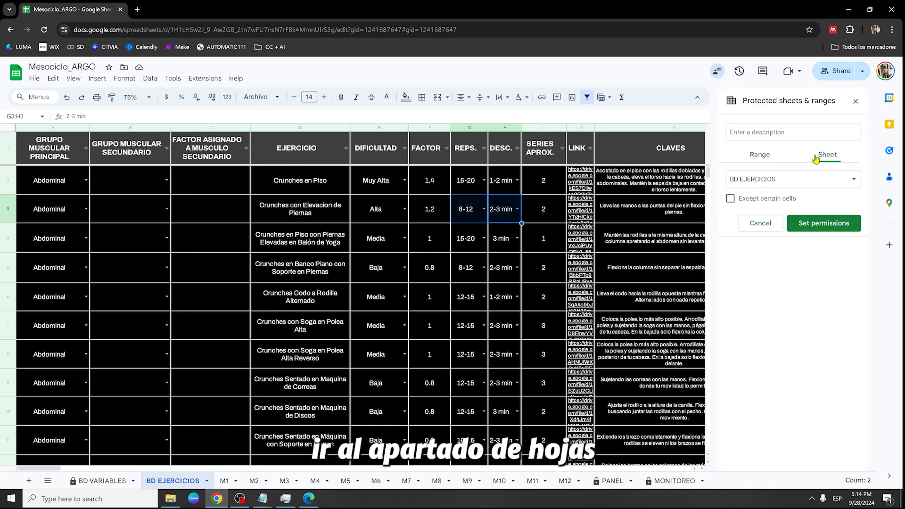
pyautogui.click(832, 227)
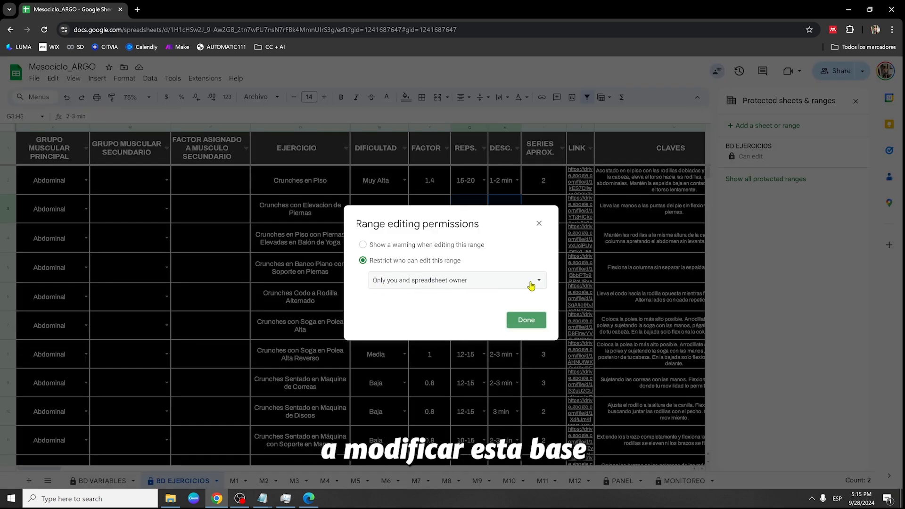
pyautogui.click(524, 320)
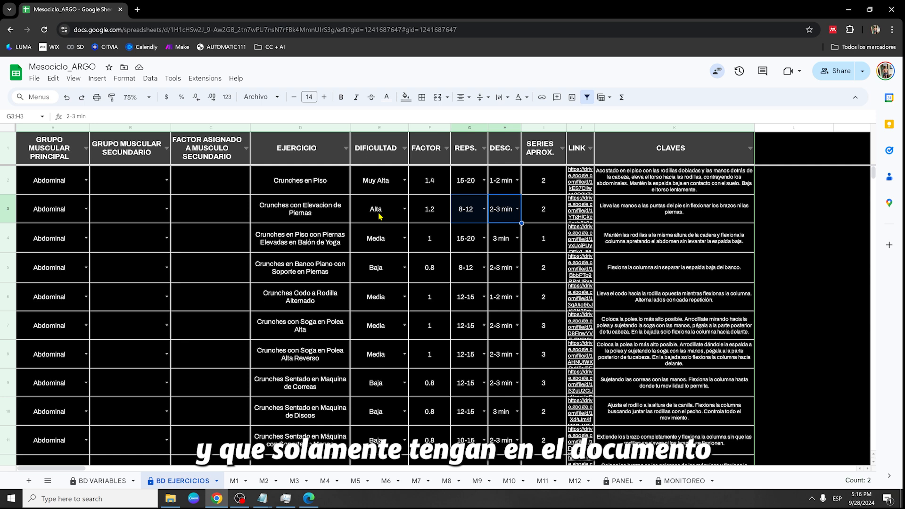
pyautogui.rightClick(176, 486)
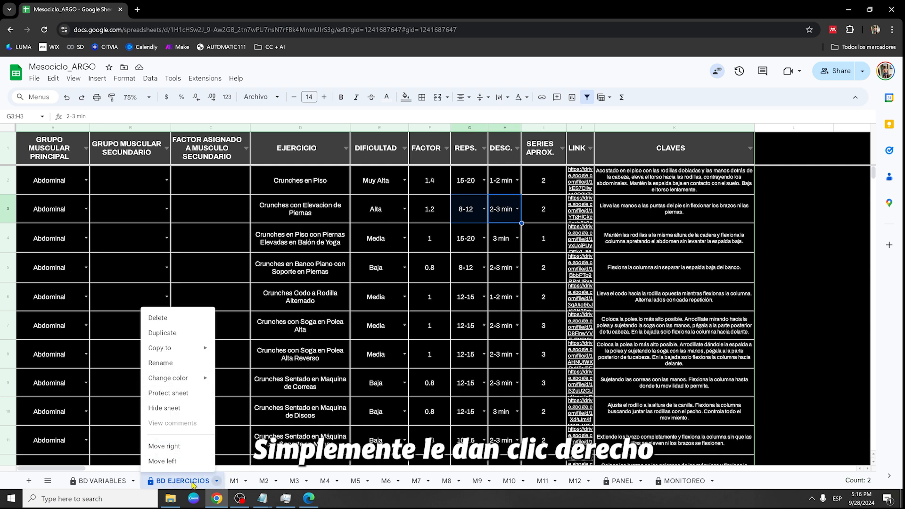
pyautogui.click(178, 409)
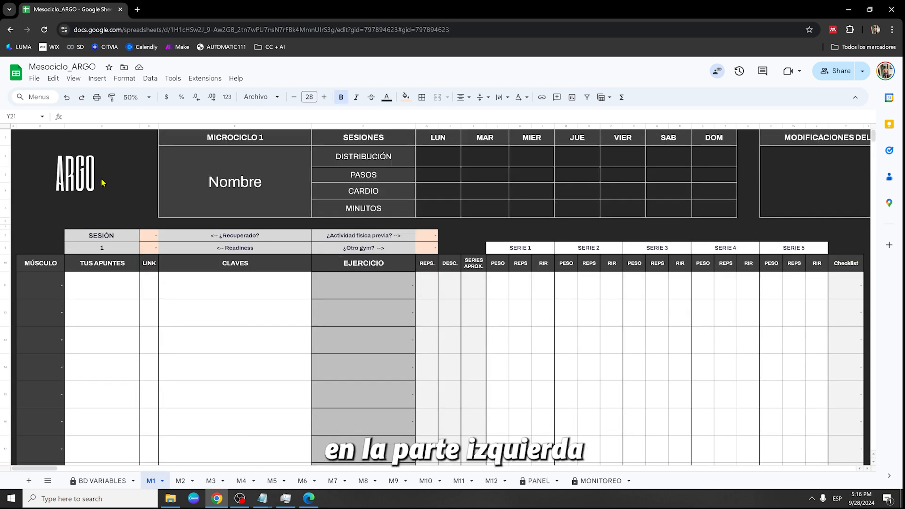
# Replace the name placeholder in the M1 sheet's Microciclo 1 header with "Cliente 1"
pyautogui.click(79, 179)
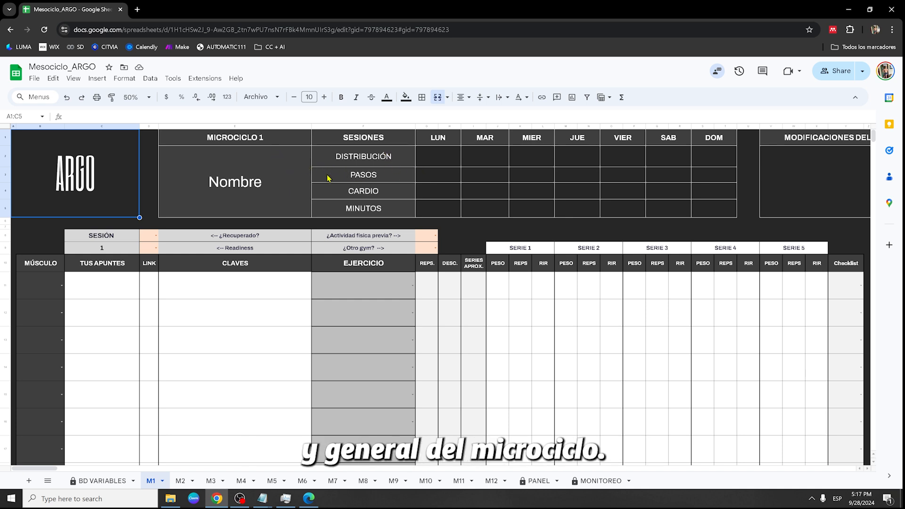
pyautogui.click(301, 180)
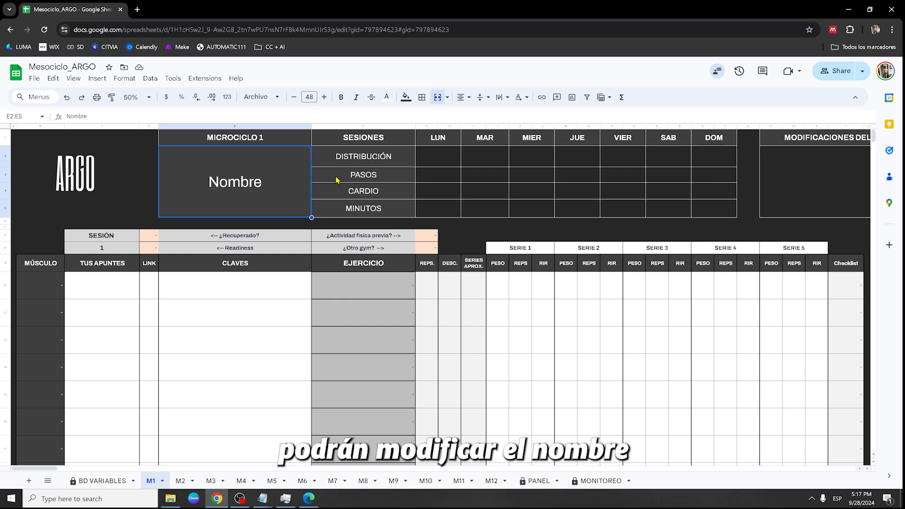
# Fill in the week with FULL BODY and 15 minutes of Bicicleta cardio on LUN, MIER and VIER, plus 5000 steps every day
pyautogui.moveTo(438, 156); pyautogui.dragTo(711, 157)
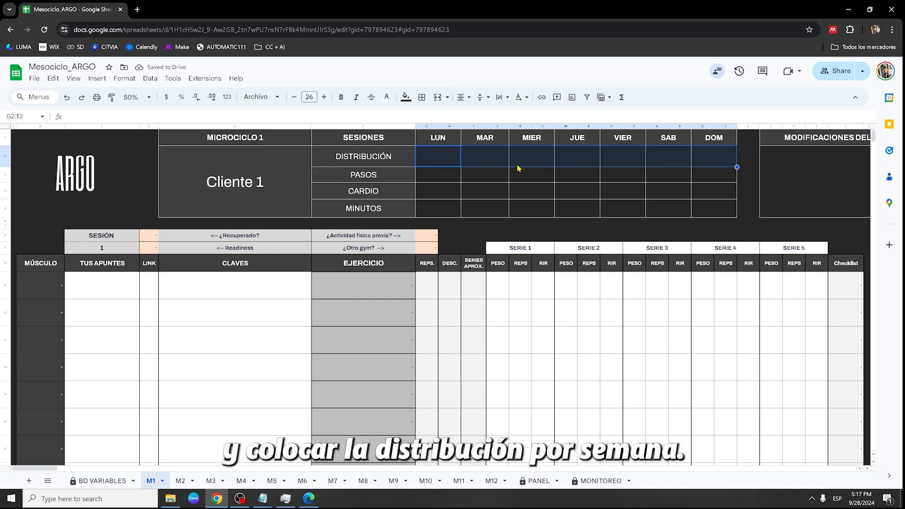
pyautogui.moveTo(441, 174); pyautogui.dragTo(707, 178)
pyautogui.moveTo(439, 191); pyautogui.dragTo(712, 190)
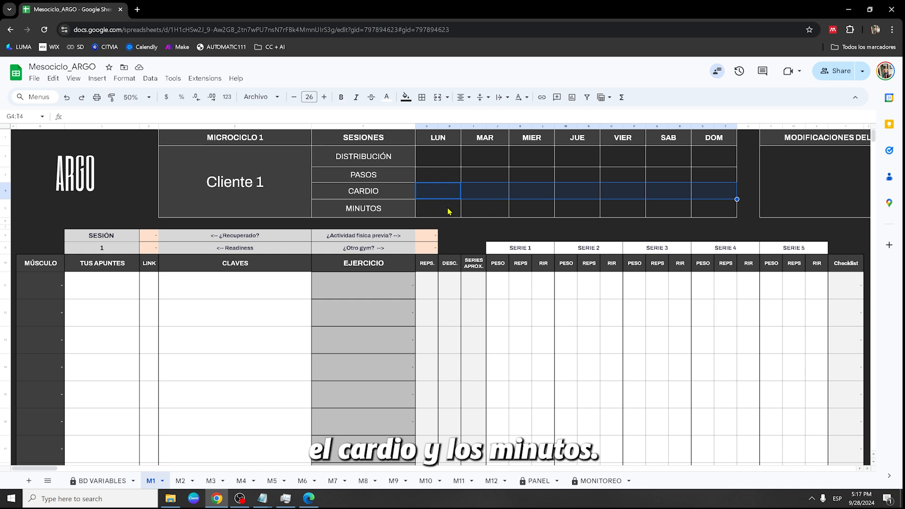
pyautogui.moveTo(448, 211); pyautogui.dragTo(697, 212)
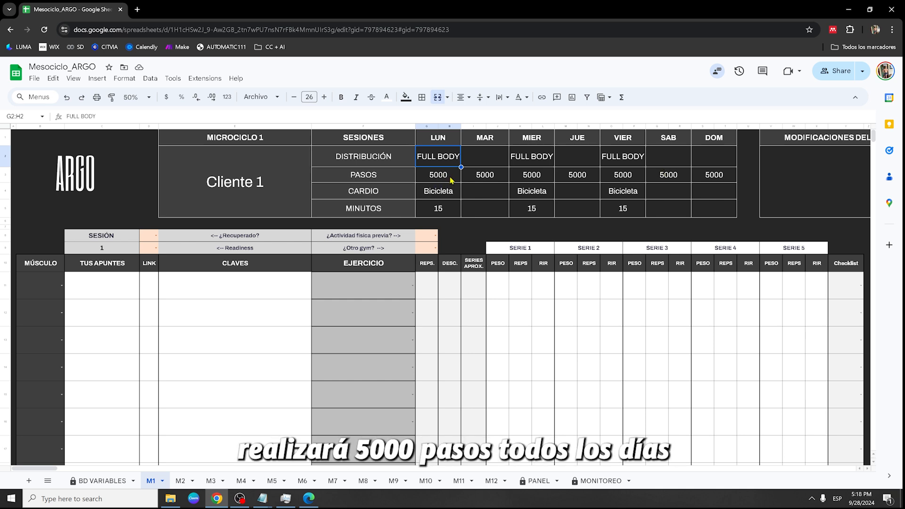
pyautogui.click(432, 195)
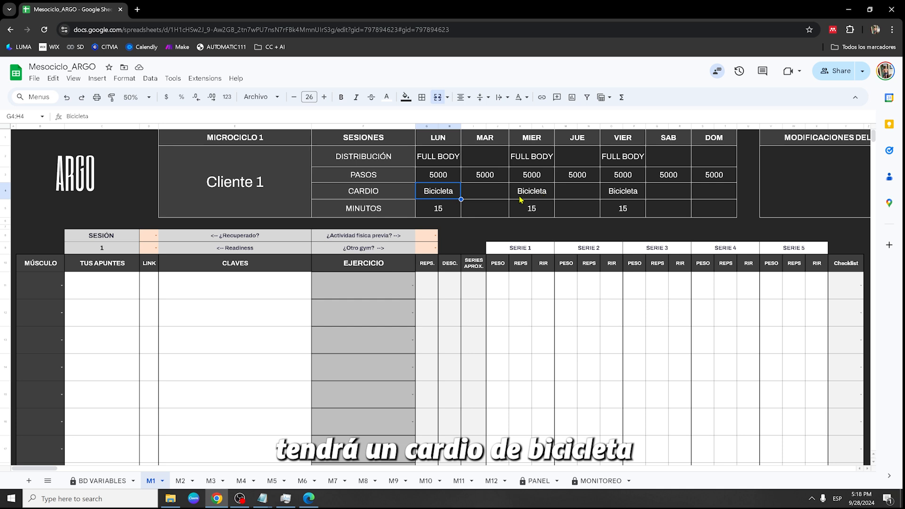
# Examine the MODIFICACIONES DEL MICRO box and the session 1 header with its recovery, readiness and activity questions
pyautogui.click(454, 211)
pyautogui.hscroll(2, 455, 213)
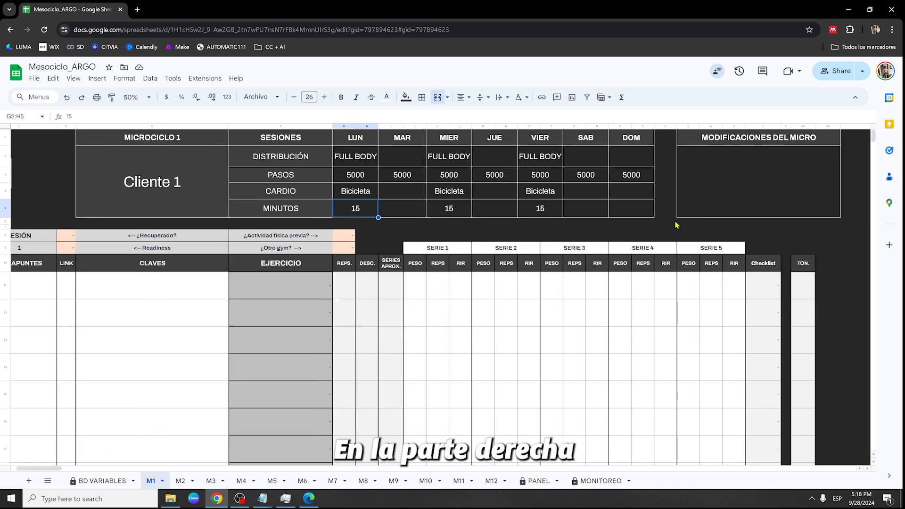
pyautogui.click(741, 188)
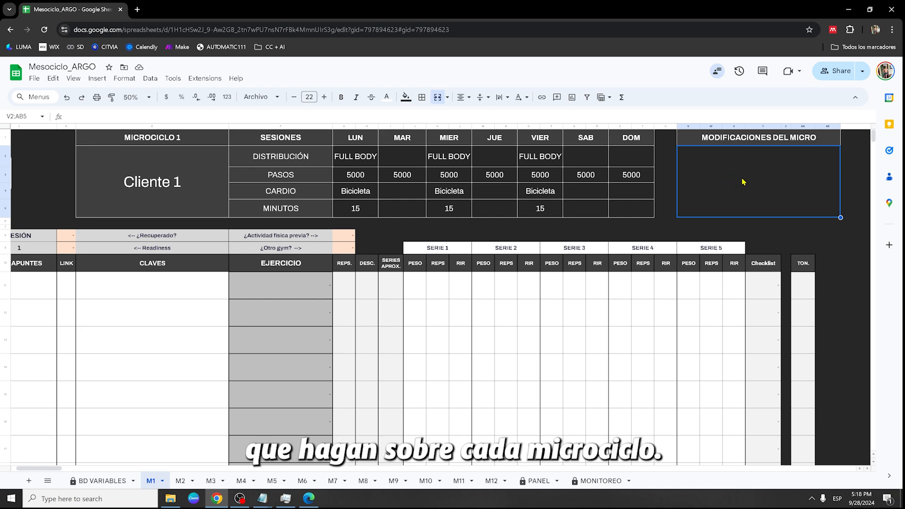
pyautogui.scroll(-3, 454, 272)
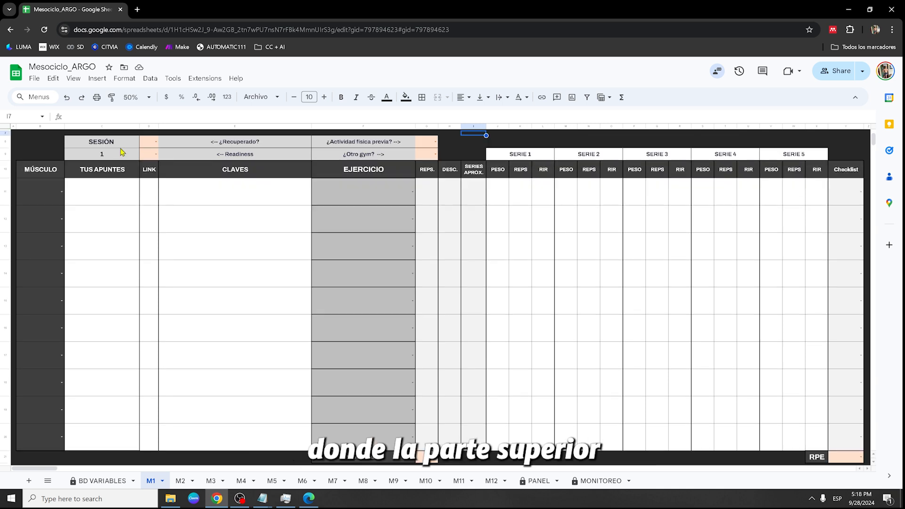
pyautogui.moveTo(120, 144); pyautogui.dragTo(120, 154)
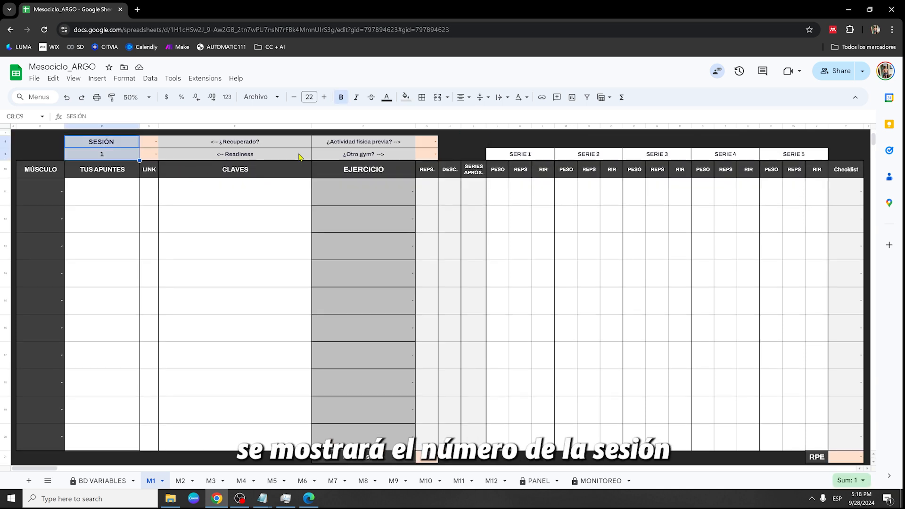
pyautogui.moveTo(427, 141); pyautogui.dragTo(150, 154)
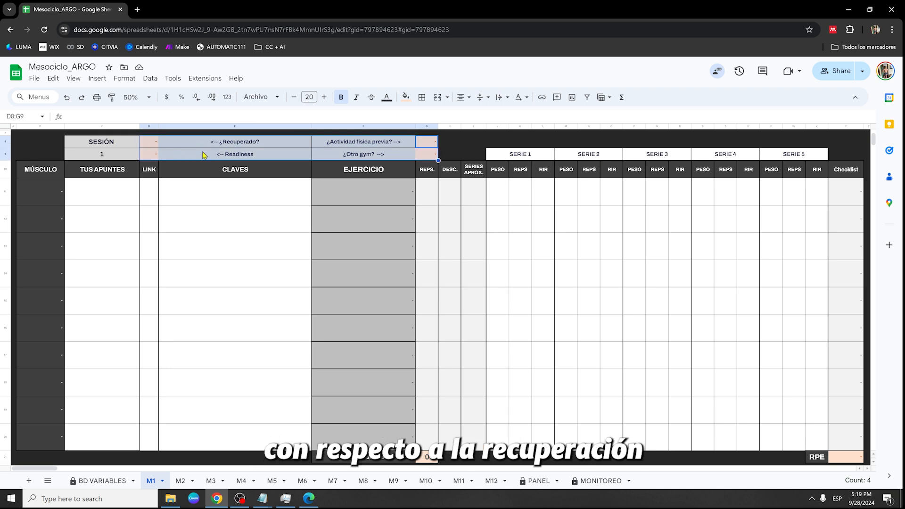
# Check the session 1 ¿Recuperado? rating options, and answer NO to ¿Actividad física previa? and ¿Otro gym?
pyautogui.click(157, 141)
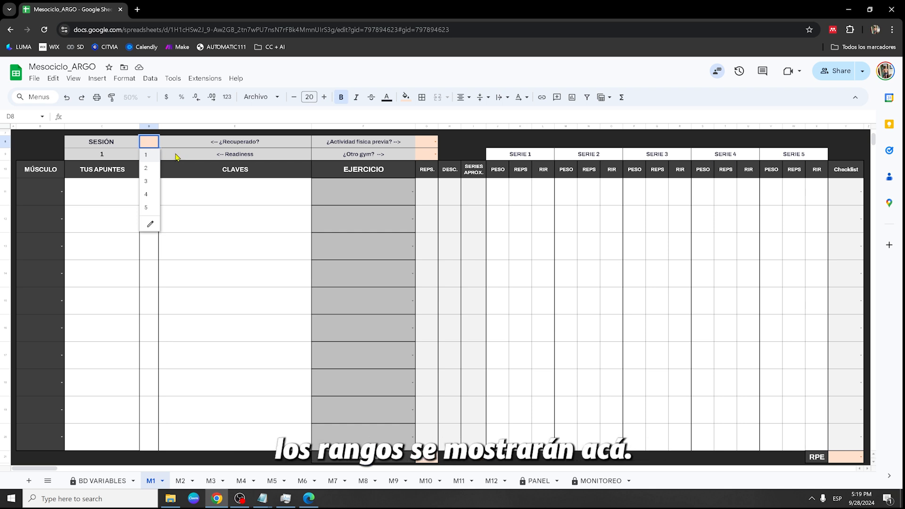
pyautogui.click(175, 157)
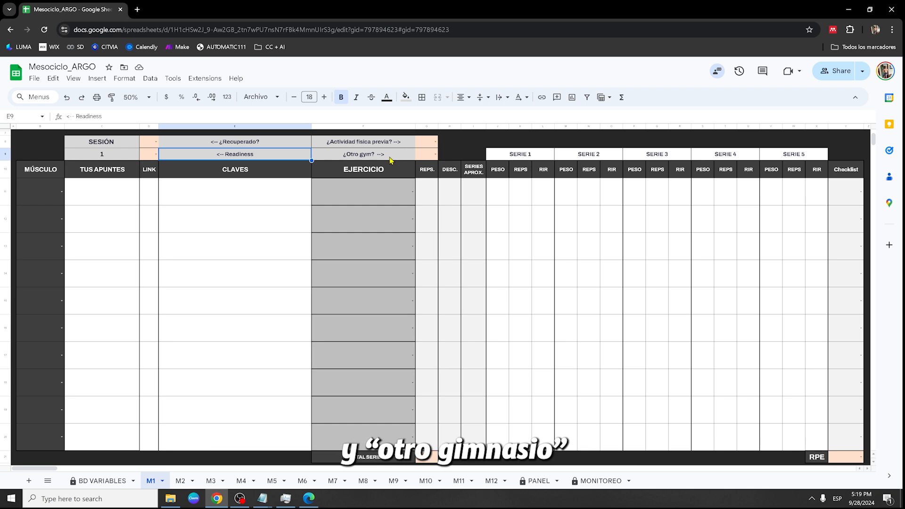
pyautogui.click(434, 144)
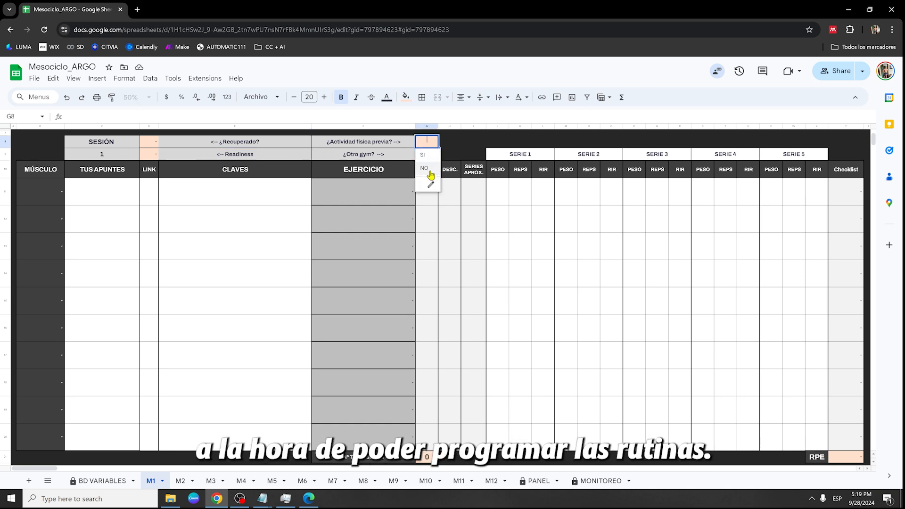
pyautogui.click(429, 168)
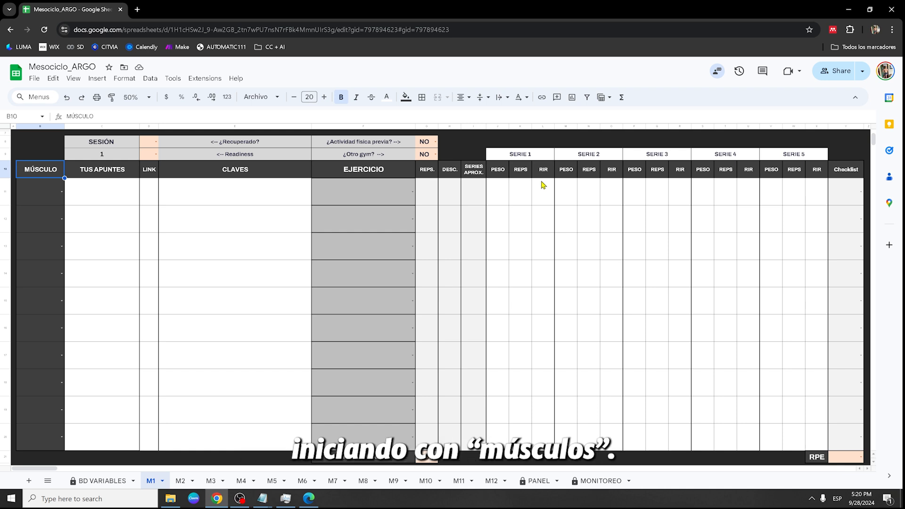
# Review the session 1 table's column headings one by one, from MÚSCULO through the five series to Checklist
pyautogui.press('Right')
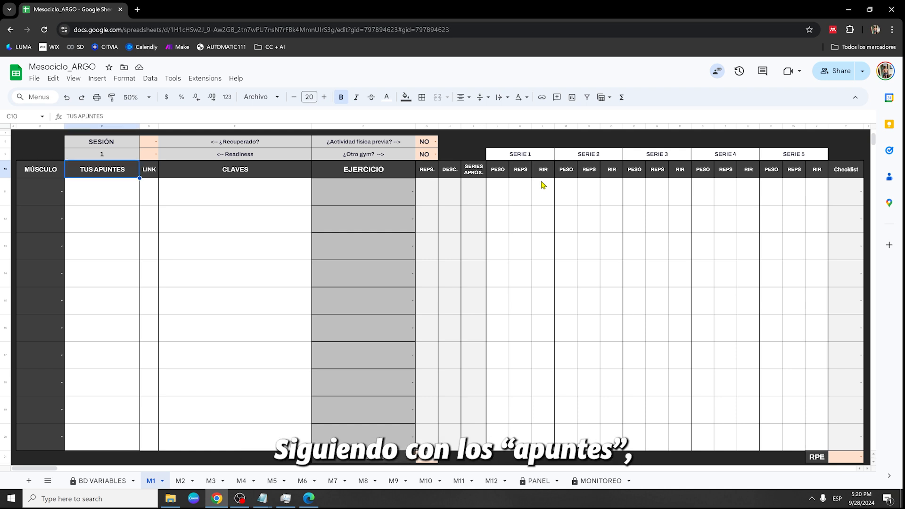
pyautogui.press('Right')
pyautogui.press('Right')
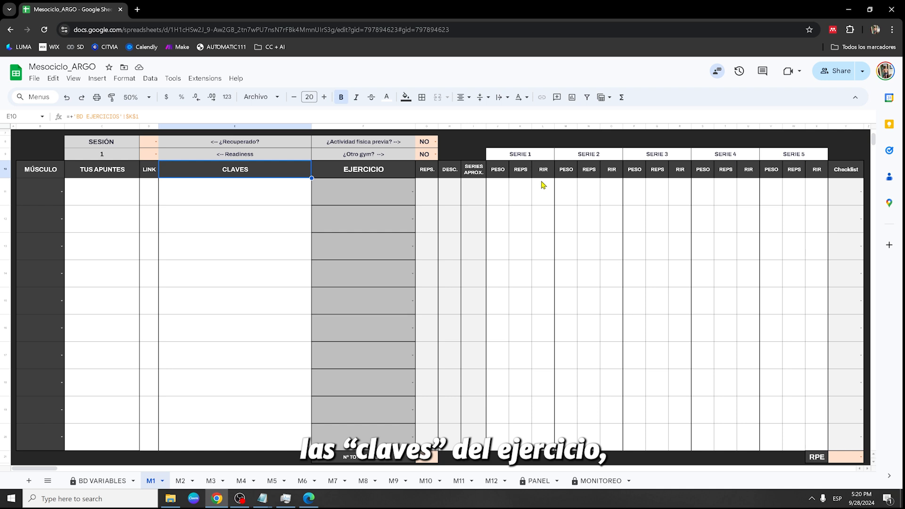
pyautogui.press('Right')
pyautogui.press('Right')
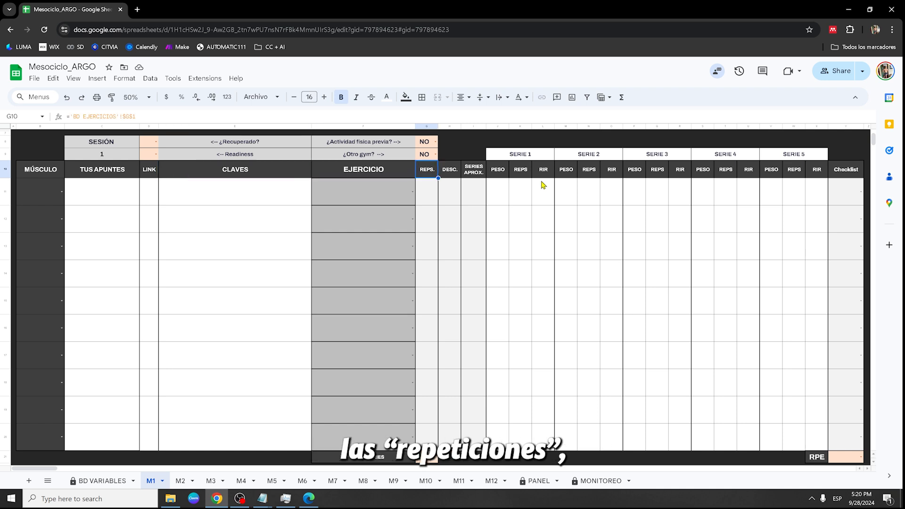
pyautogui.press('Right')
pyautogui.press('Right')
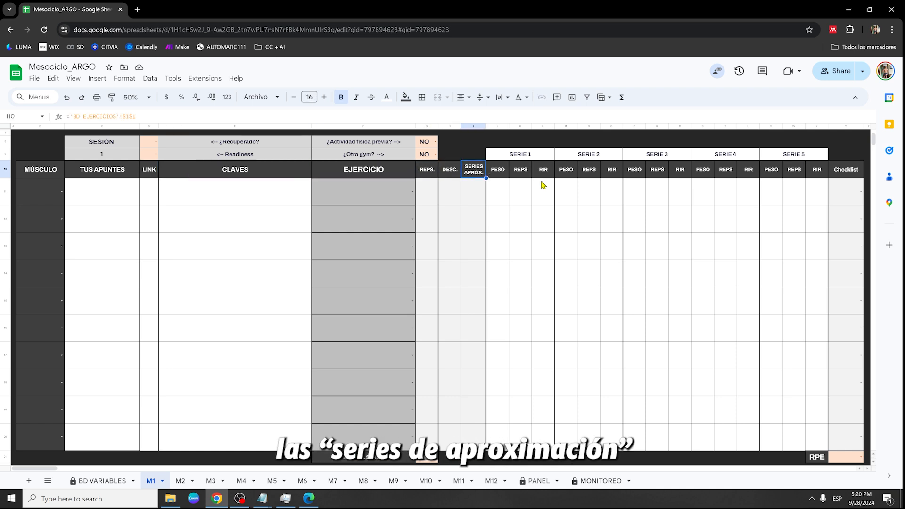
pyautogui.press('Right')
pyautogui.press('Right')
pyautogui.press('Right')
pyautogui.press('Right')
pyautogui.press('Right')
pyautogui.press('Right')
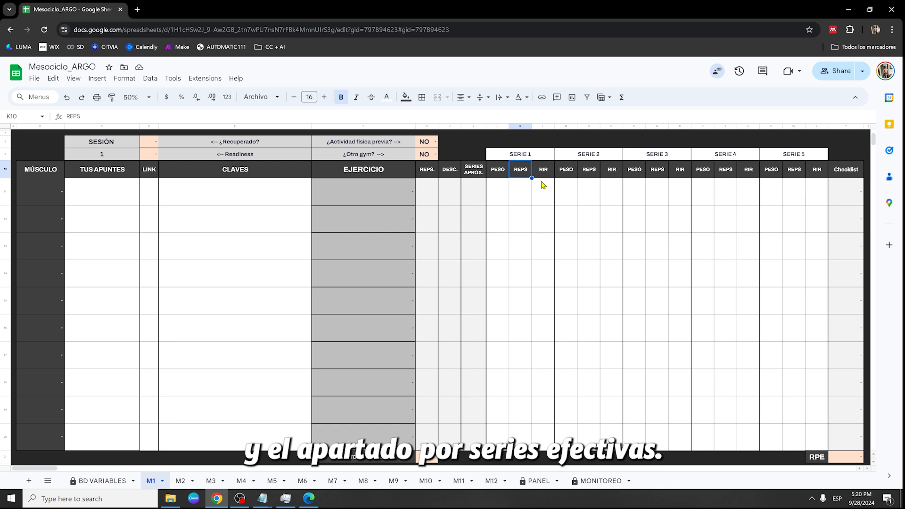
pyautogui.press('Right')
pyautogui.press('Right')
pyautogui.press('Right')
pyautogui.press('Right')
pyautogui.press('Right')
pyautogui.press('Right')
pyautogui.press('Right')
pyautogui.press('Right')
pyautogui.press('Right')
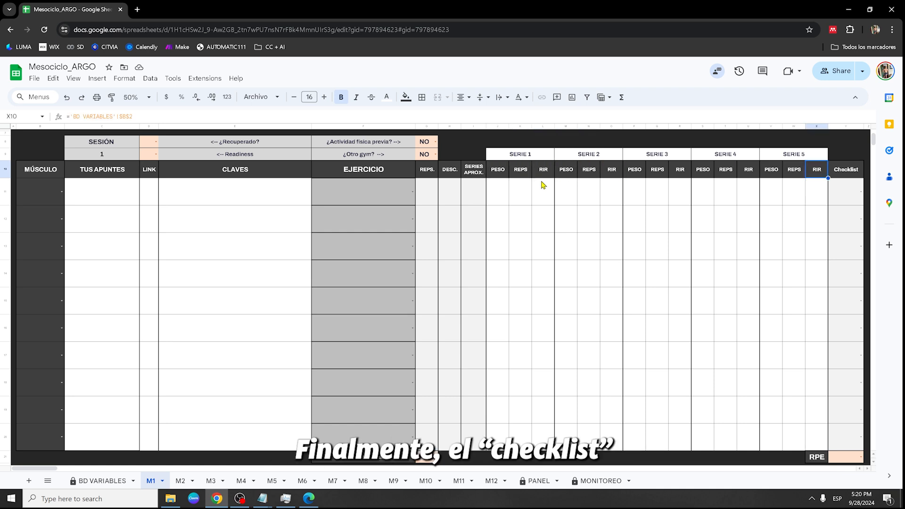
pyautogui.press('Right')
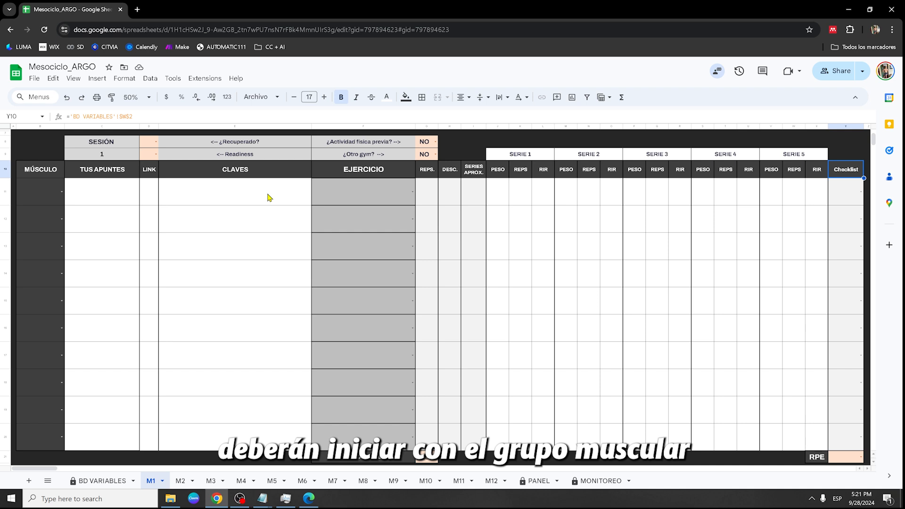
# Fill the first row of session 1 with the muscle Cuadriceps and the exercise Sentadilla Pendular
pyautogui.click(62, 196)
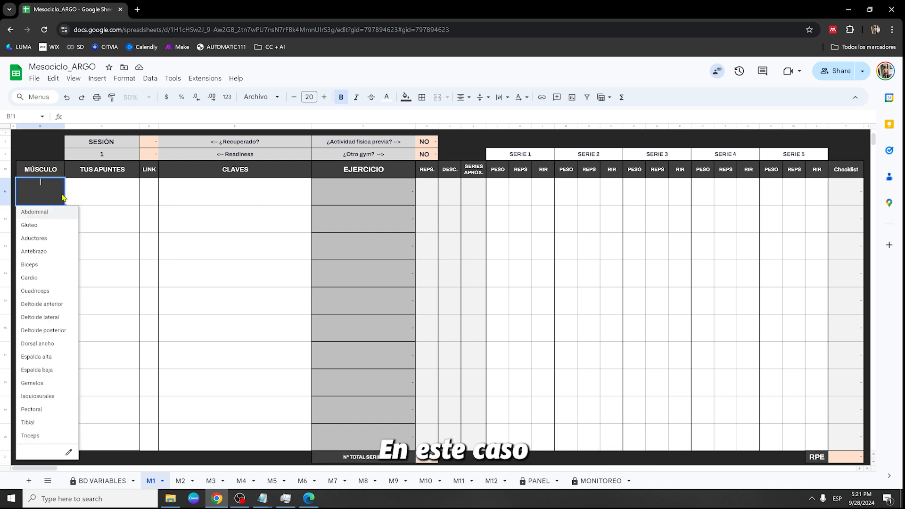
pyautogui.click(45, 290)
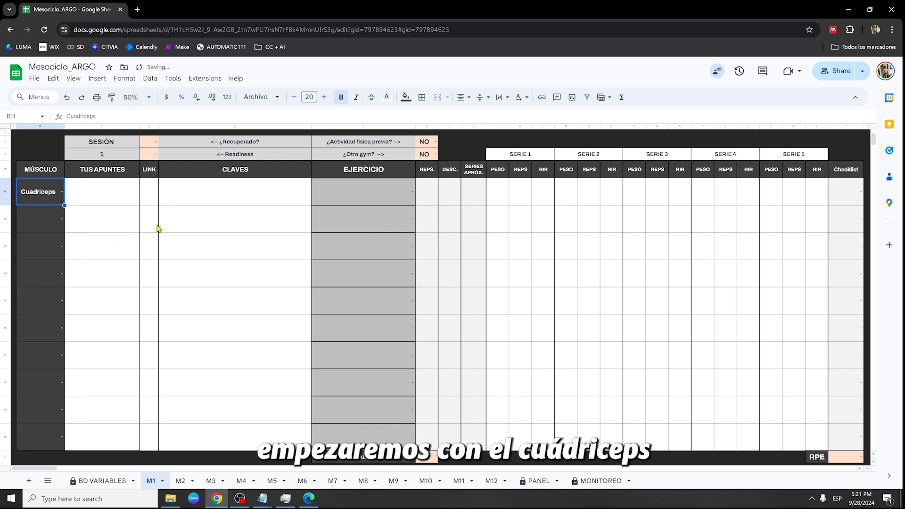
pyautogui.click(413, 192)
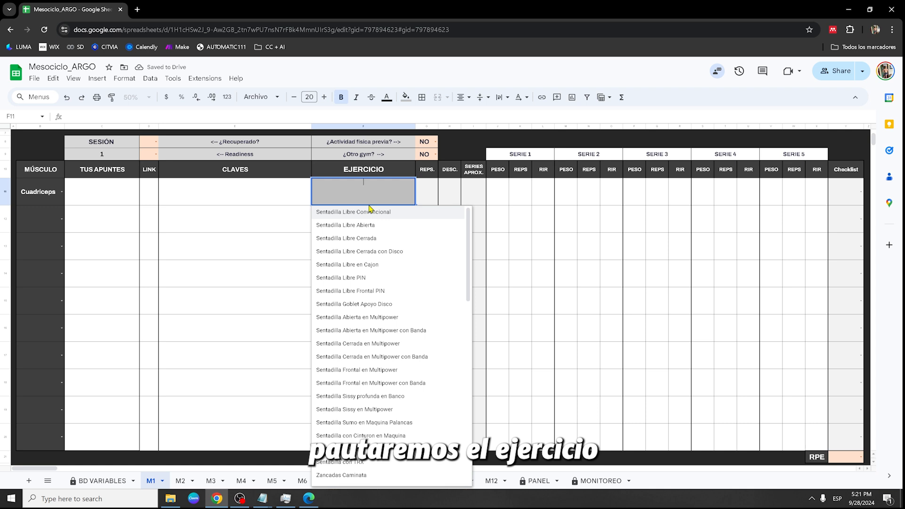
pyautogui.write('sent')
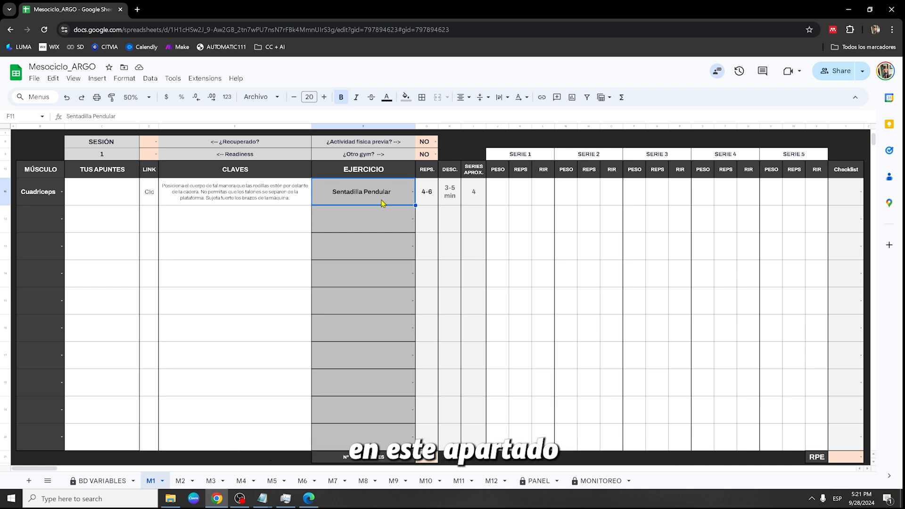
pyautogui.press('Right')
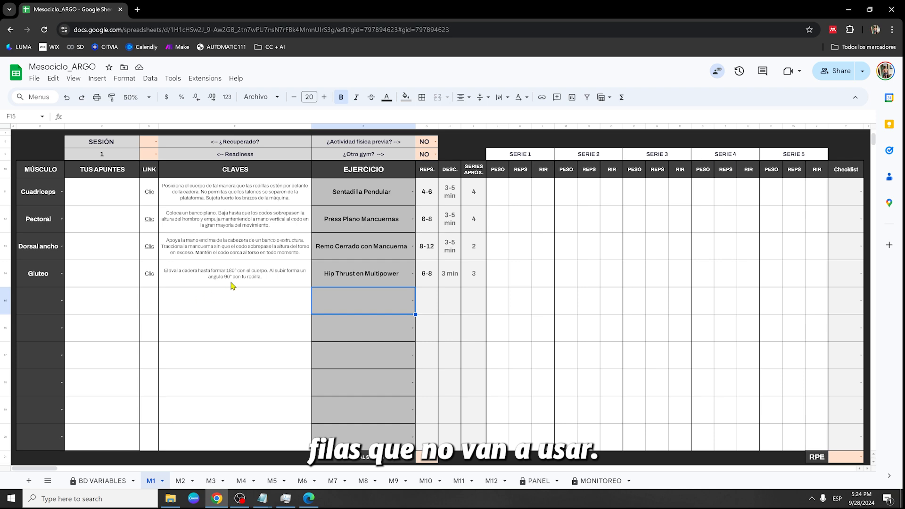
# Hide the unused rows 15 to 20 of session 1
pyautogui.moveTo(5, 302); pyautogui.dragTo(3, 436)
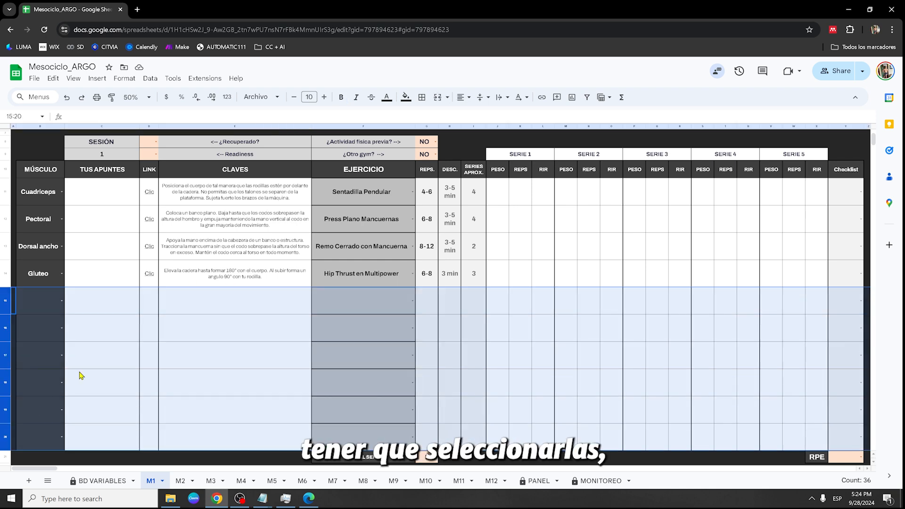
pyautogui.rightClick(2, 324)
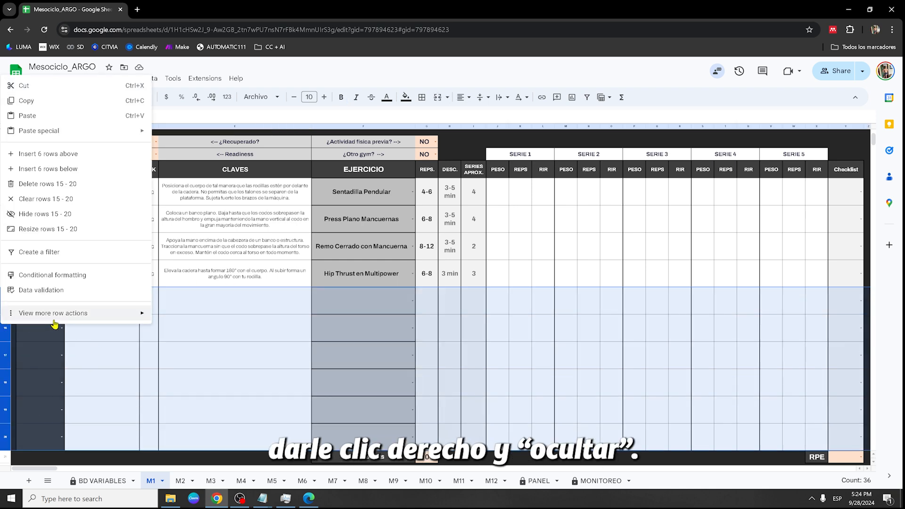
pyautogui.click(61, 213)
# Enter RIR 2 for SERIE 1 and SERIE 2 of Sentadilla Pendular, and check the session's total series cell
pyautogui.scroll(3, 544, 292)
pyautogui.click(544, 293)
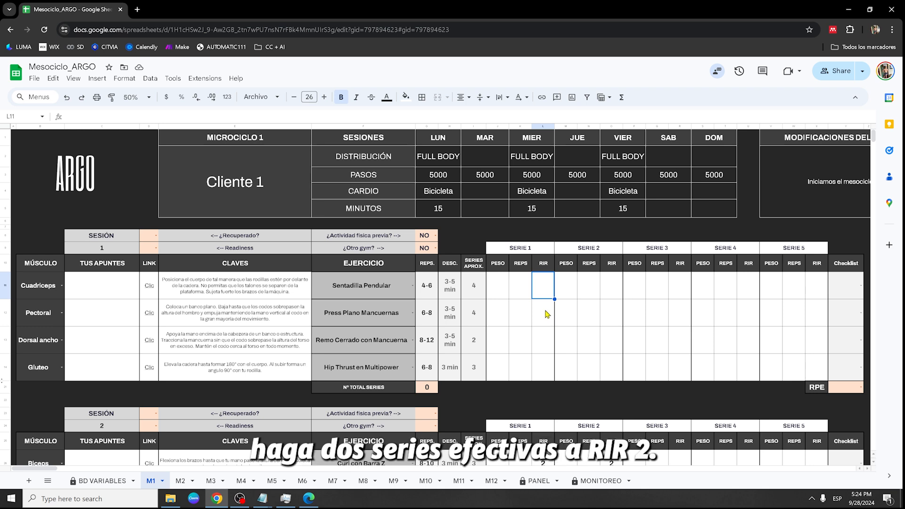
pyautogui.write('2')
pyautogui.press('Tab')
pyautogui.press('Tab')
pyautogui.press('Tab')
pyautogui.write('2')
pyautogui.press('Tab')
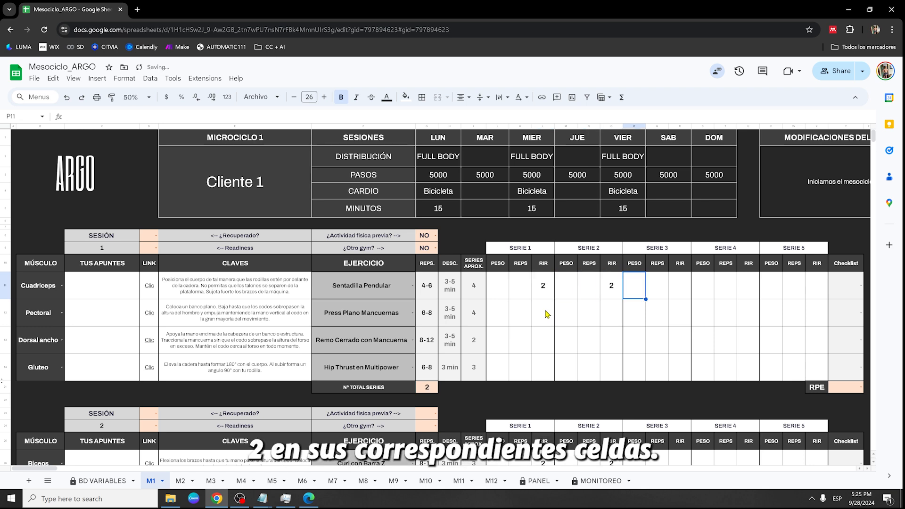
pyautogui.click(546, 313)
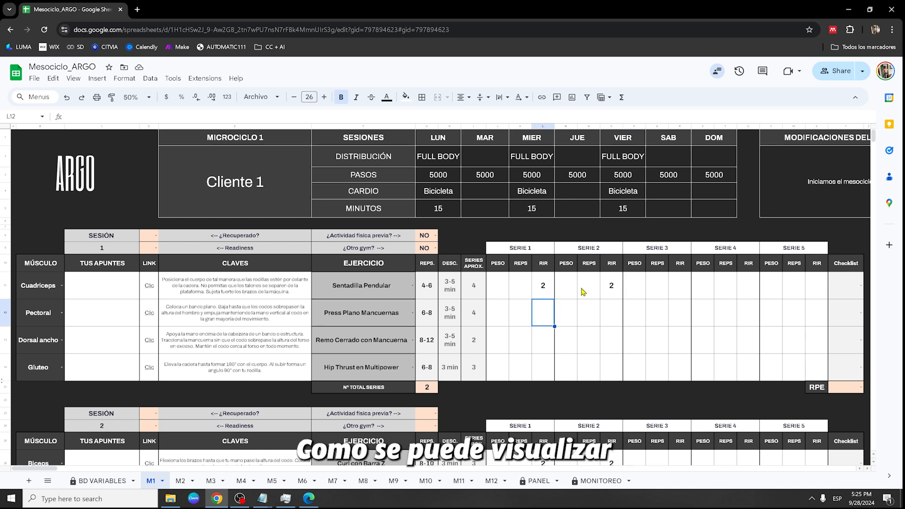
pyautogui.click(432, 389)
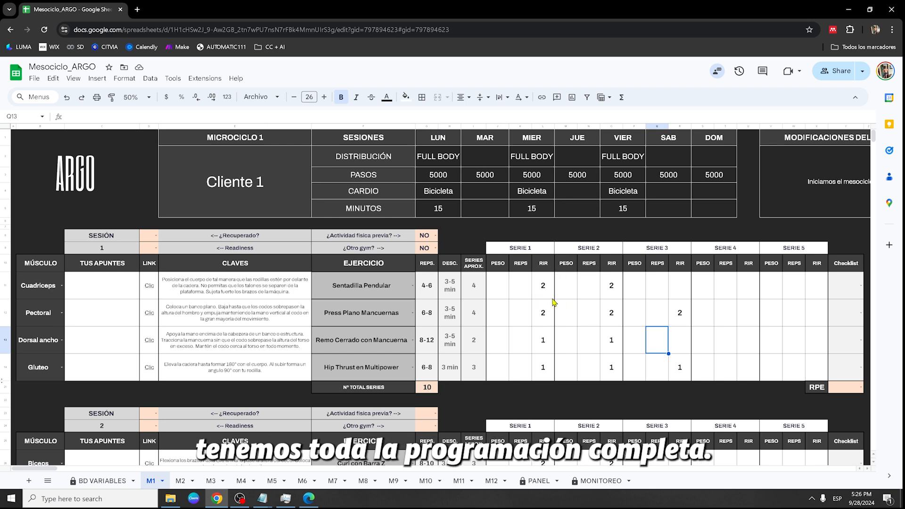
# Clear the session 1 answers for ¿Actividad física previa? and ¿Otro gym?
pyautogui.moveTo(424, 235); pyautogui.dragTo(424, 249)
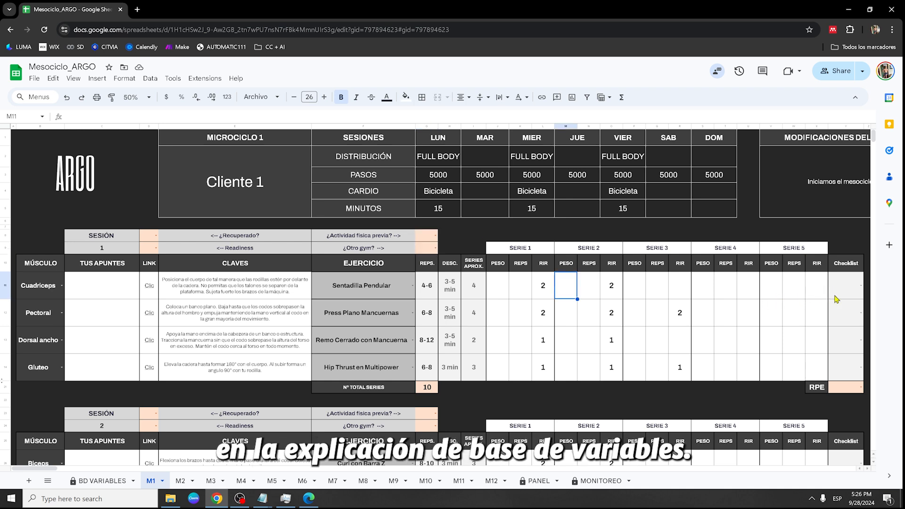
# Check the Checklist options for Sentadilla Pendular and the session 1 RPE options, and look over the remaining sessions
pyautogui.click(860, 286)
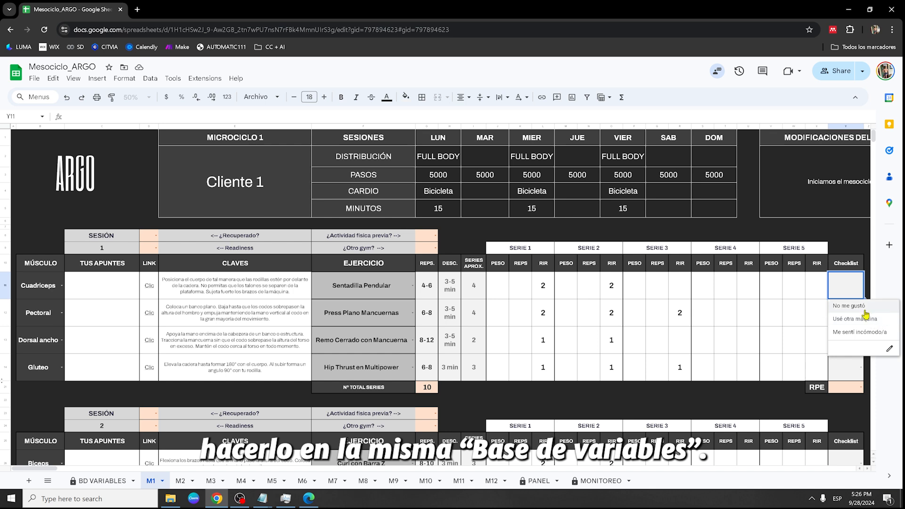
pyautogui.click(845, 388)
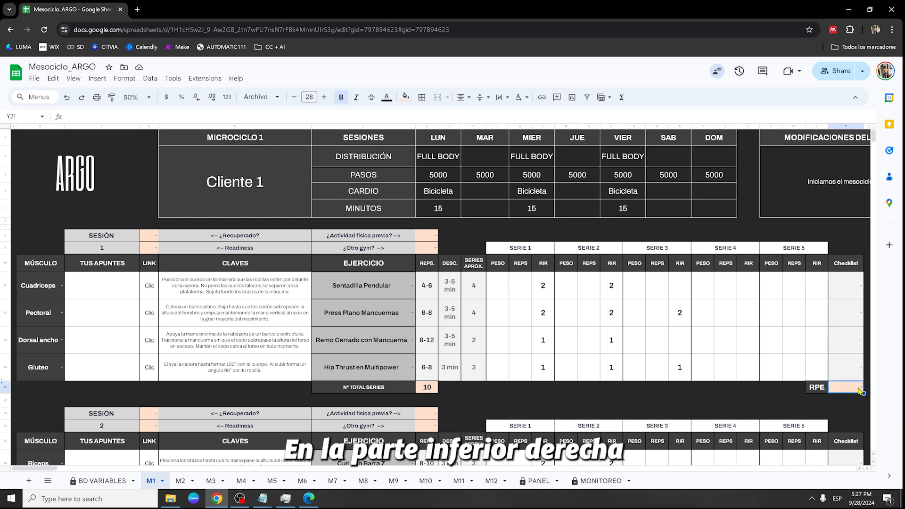
pyautogui.click(859, 389)
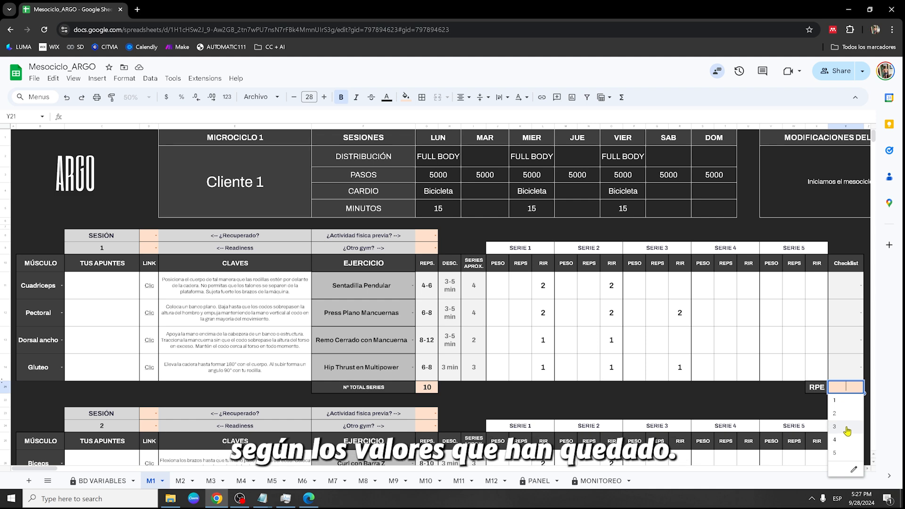
pyautogui.scroll(-1, 564, 301)
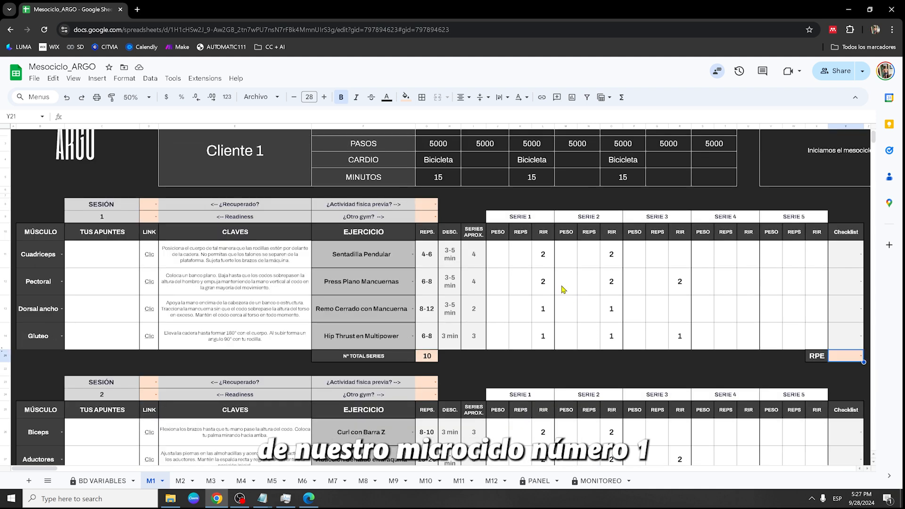
pyautogui.scroll(-3, 555, 288)
pyautogui.scroll(-4, 554, 289)
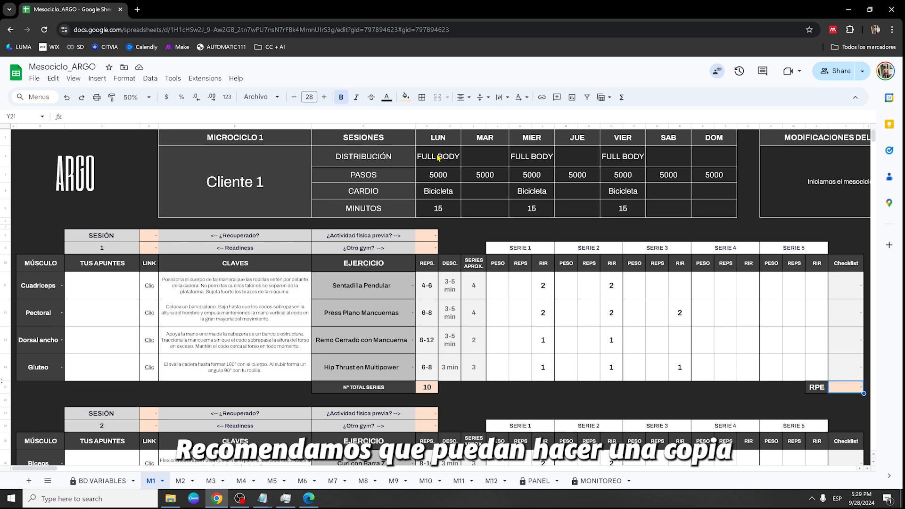
# Copy the weekly plan from DISTRIBUCIÓN to MINUTOS for LUN to DOM in M1 into the M2 table, and select M1's session 1 block
pyautogui.moveTo(438, 158); pyautogui.dragTo(707, 215)
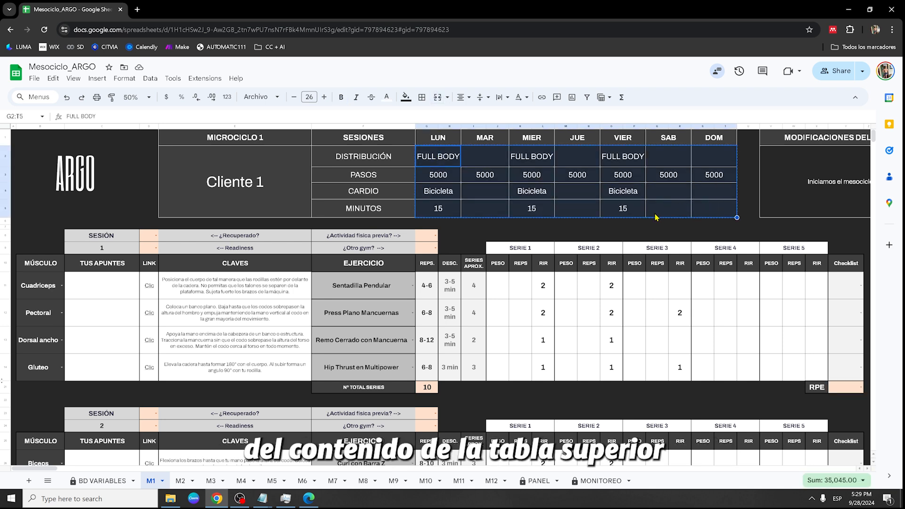
pyautogui.click(180, 481)
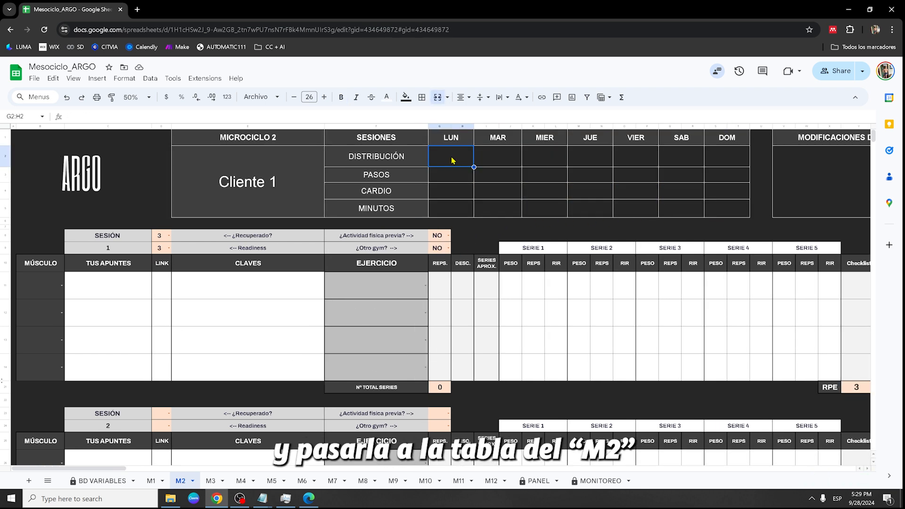
pyautogui.hotkey('ctrl', 'v')
pyautogui.hotkey('ctrl', 'pageup')
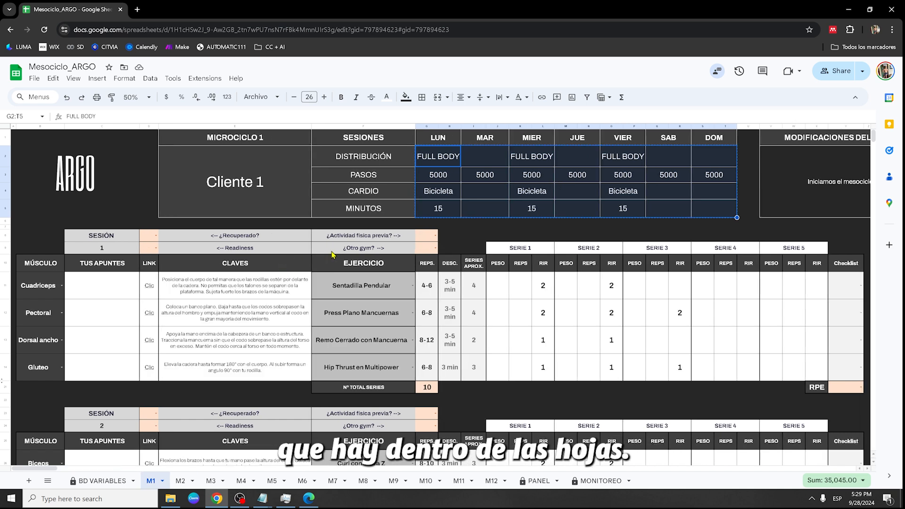
pyautogui.moveTo(40, 235)
pyautogui.mouseDown()
pyautogui.moveTo(832, 250)
pyautogui.moveTo(844, 281)
pyautogui.moveTo(847, 395)
pyautogui.mouseUp()
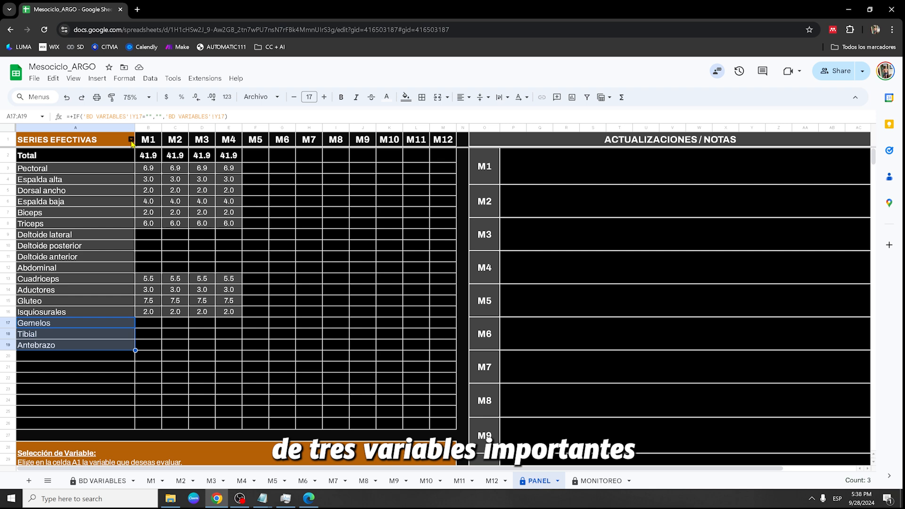
# Set the PANEL variable in A1 to REPETICIONES EFECTIVAS and to STRESS INDEX, check the totals, and look at the M1 cell under ACTUALIZACIONES / NOTAS
pyautogui.click(132, 141)
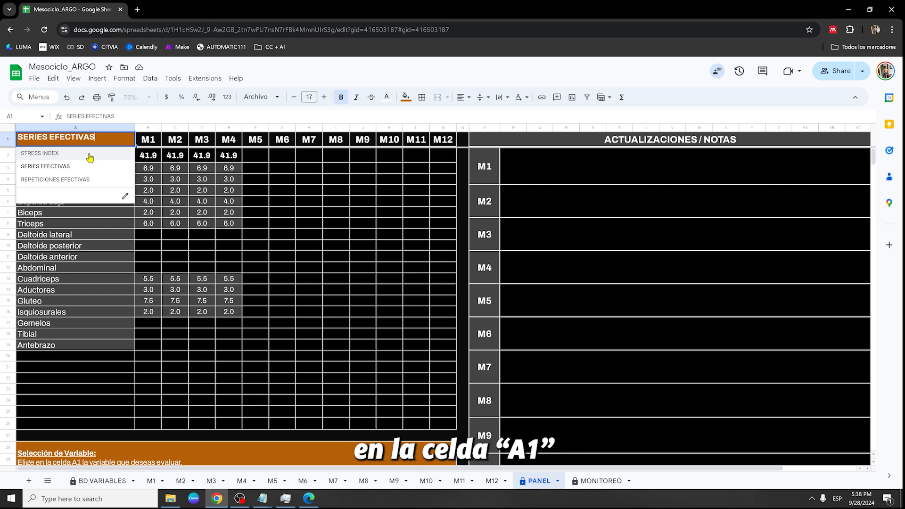
pyautogui.click(101, 180)
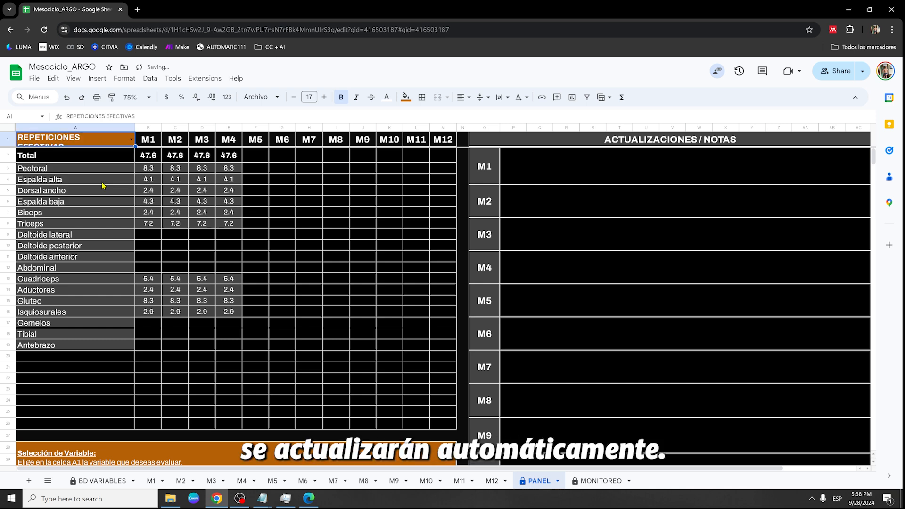
pyautogui.click(131, 139)
pyautogui.click(160, 248)
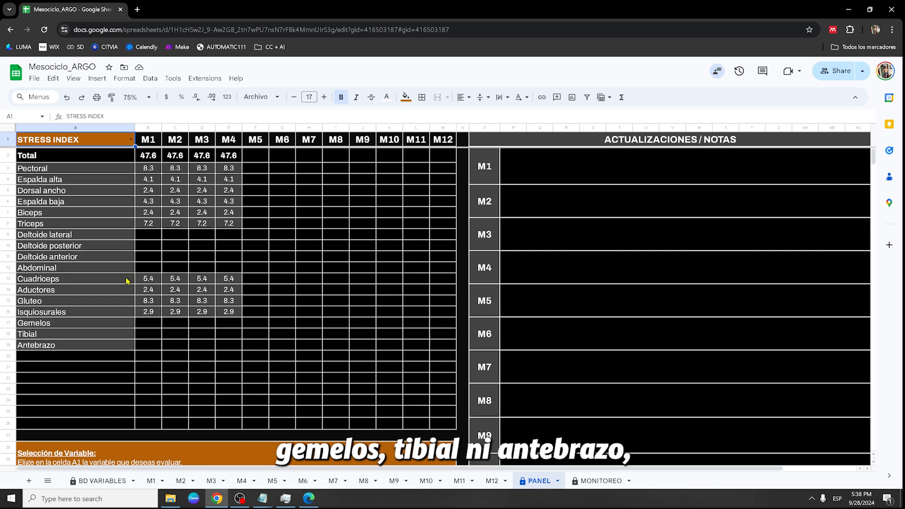
pyautogui.moveTo(113, 156); pyautogui.dragTo(234, 160)
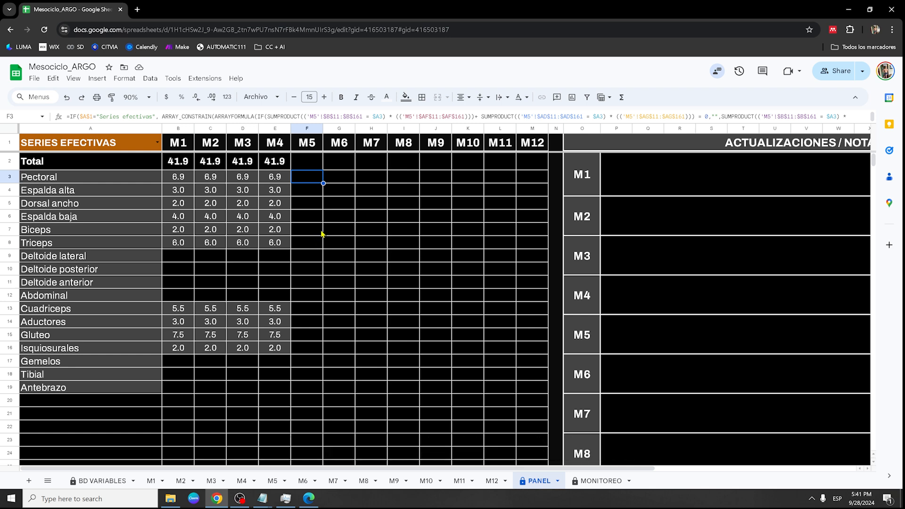
pyautogui.scroll(-2, 136, 396)
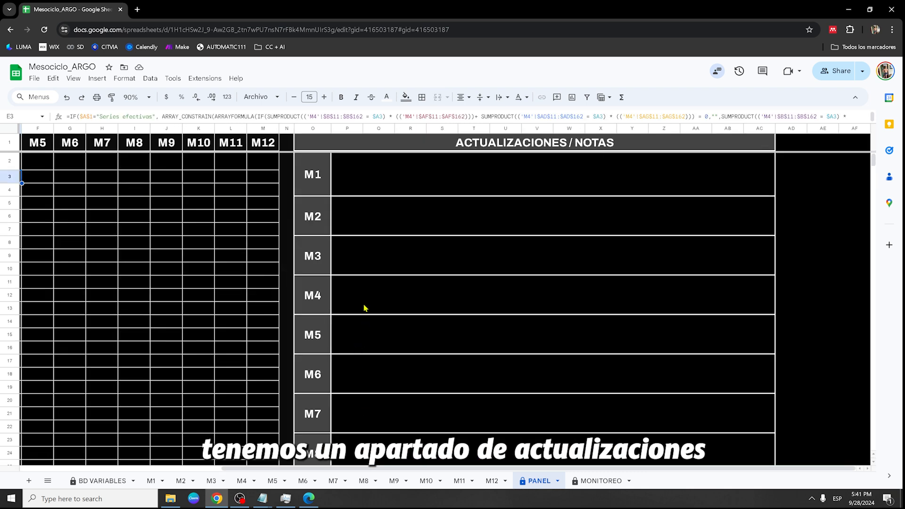
pyautogui.click(383, 172)
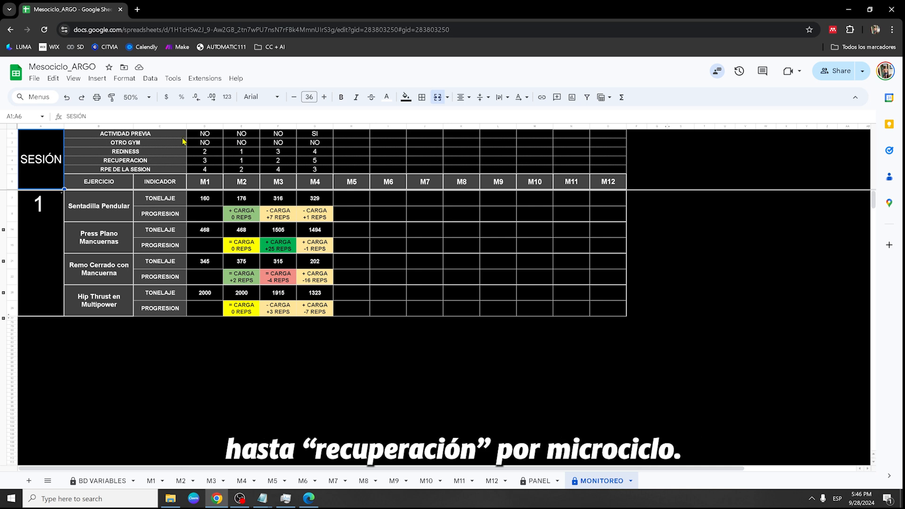
# Check the MONITOREO session variables for M1 to M4, and cycle the session number through 2 and 3, finishing on session 1
pyautogui.moveTo(174, 135)
pyautogui.mouseDown()
pyautogui.moveTo(182, 161)
pyautogui.moveTo(162, 171)
pyautogui.moveTo(324, 171)
pyautogui.mouseUp()
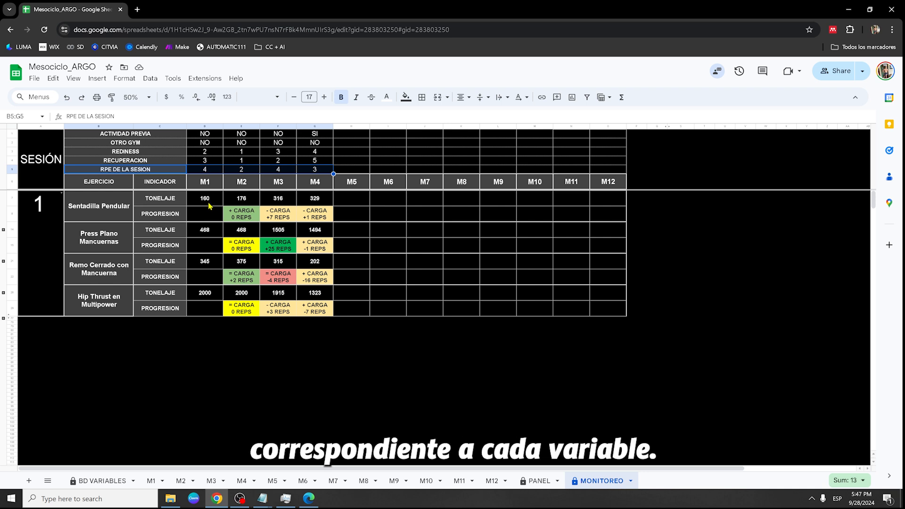
pyautogui.click(215, 214)
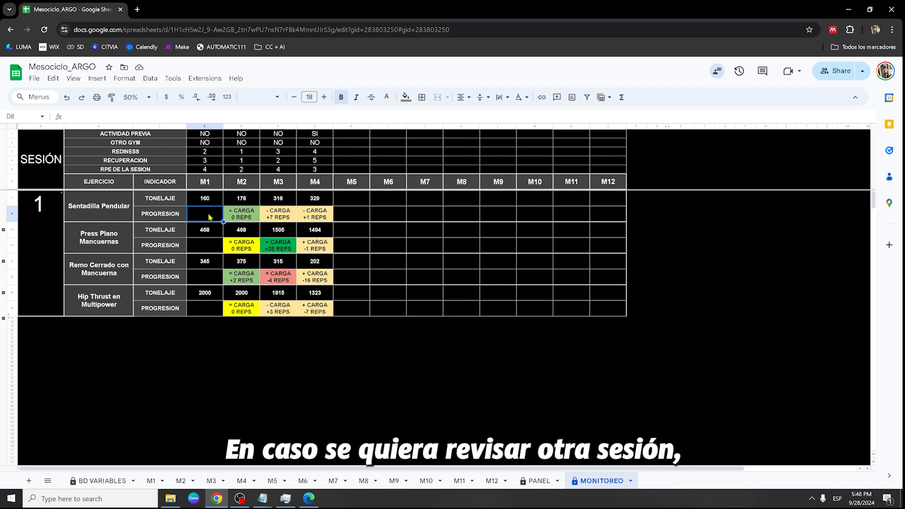
pyautogui.click(48, 208)
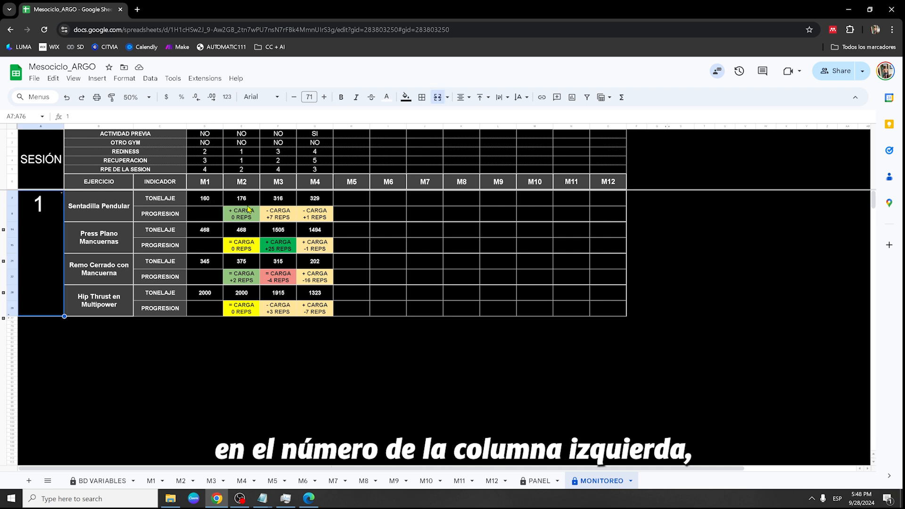
pyautogui.write('2')
pyautogui.press('Return')
pyautogui.write('3')
pyautogui.press('Return')
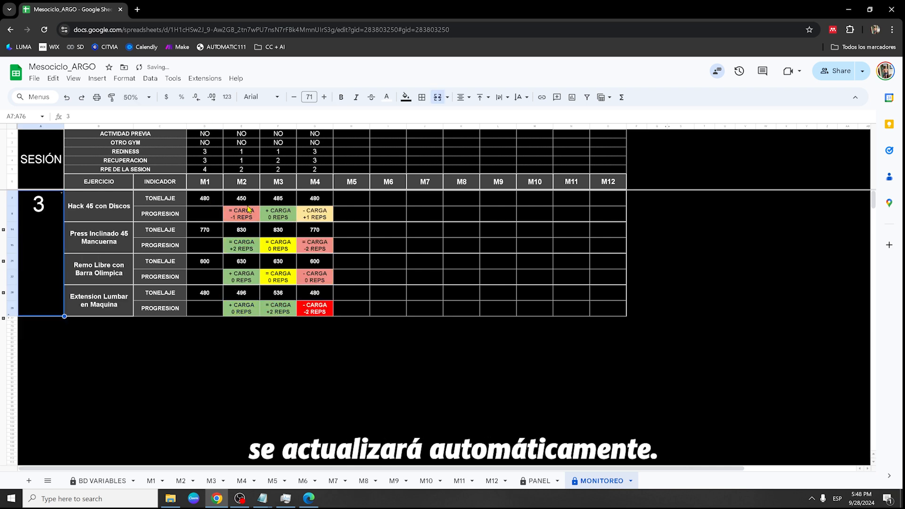
pyautogui.write('1')
pyautogui.press('Return')
pyautogui.write('2')
pyautogui.press('Return')
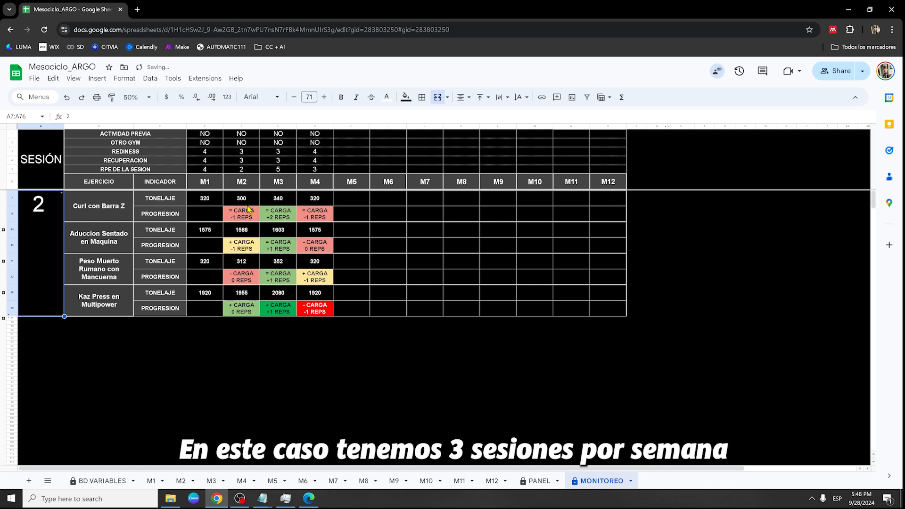
pyautogui.write('3')
pyautogui.press('Return')
pyautogui.write('1')
pyautogui.press('Return')
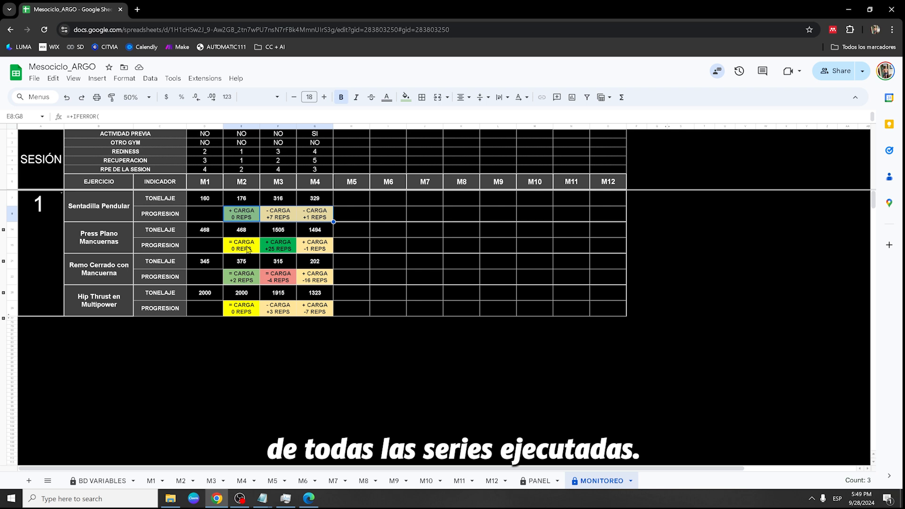
# Expand the series rows of Sentadilla Pendular in MONITOREO and examine the M3 progression of SERIE 1 and SERIE 2
pyautogui.click(283, 216)
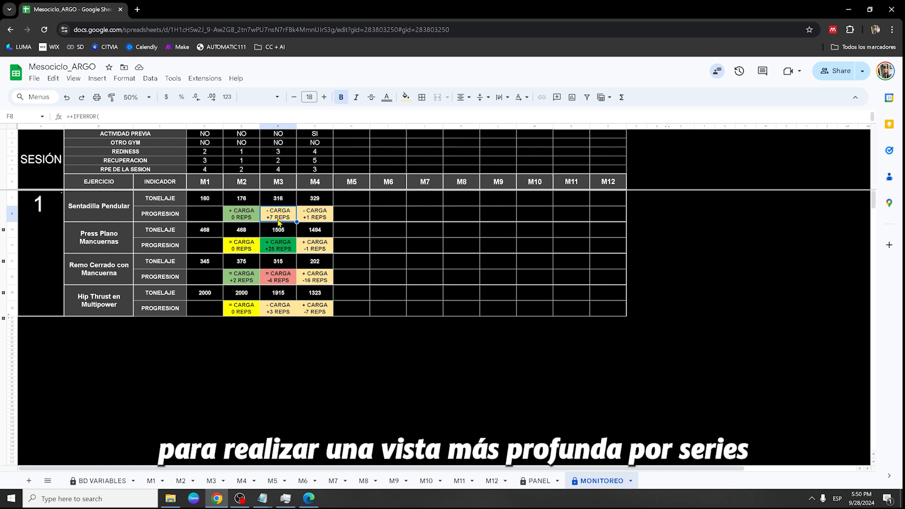
pyautogui.click(3, 230)
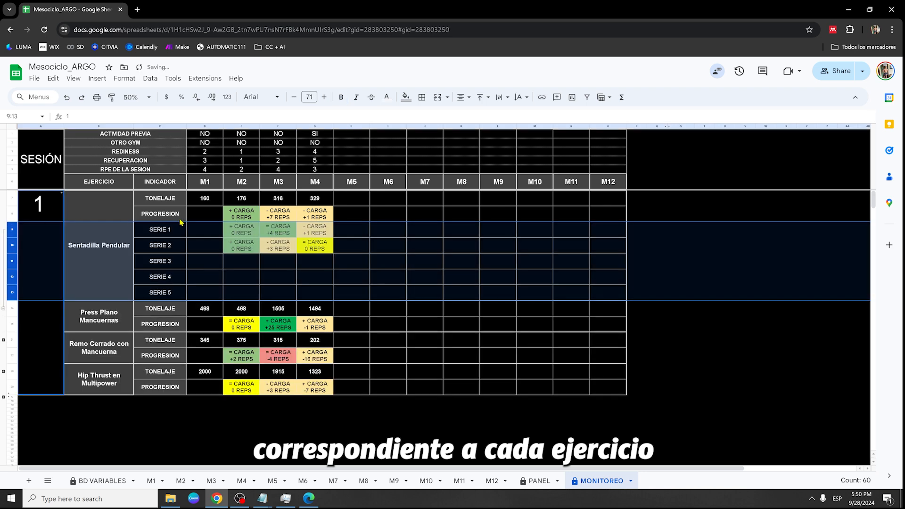
pyautogui.click(285, 243)
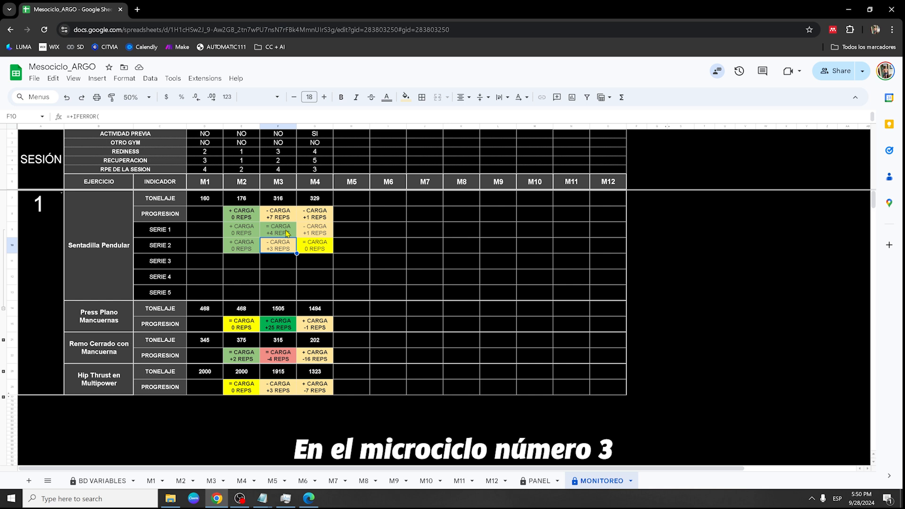
pyautogui.click(286, 233)
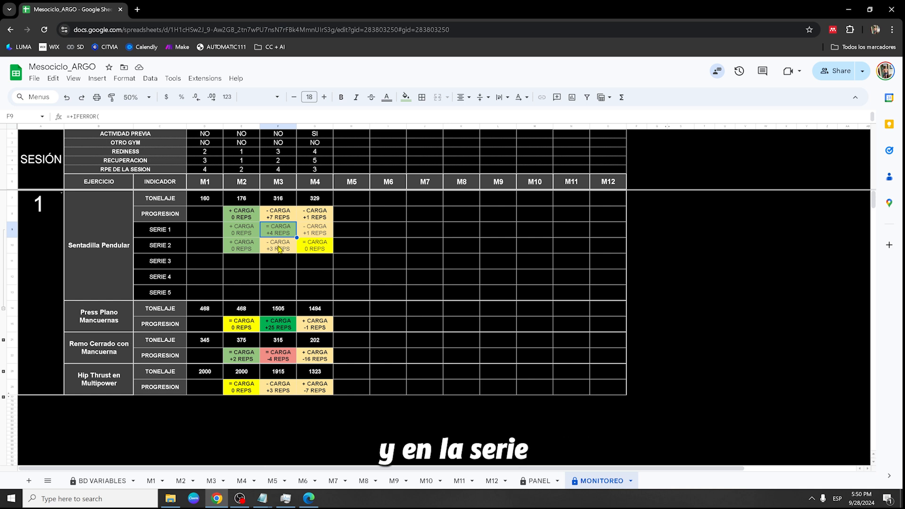
pyautogui.click(283, 246)
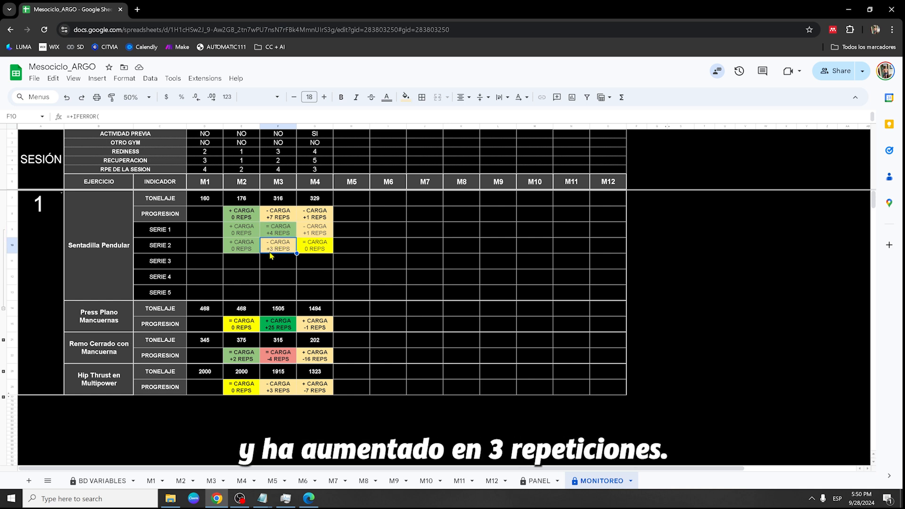
pyautogui.click(4, 339)
pyautogui.scroll(-2, 40, 363)
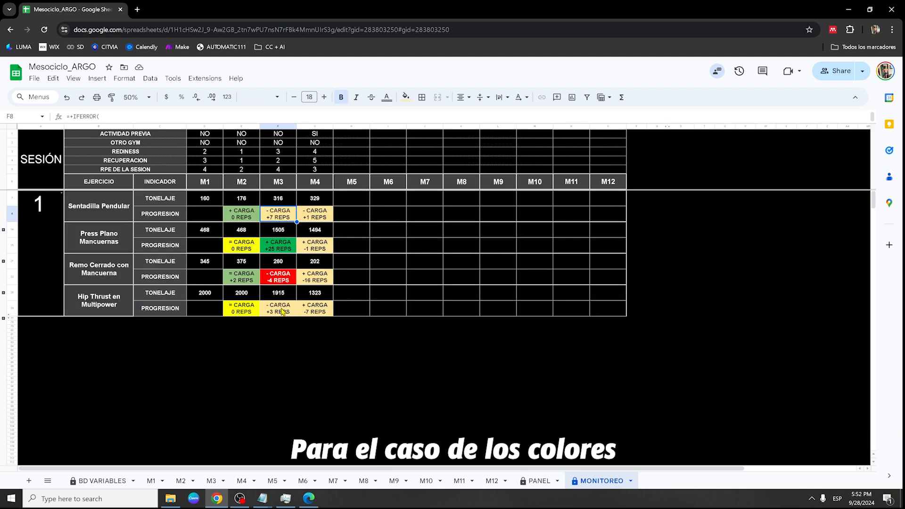
# Examine the colour-coded PROGRESION cells of the session 1 exercises across M2, M3 and M4
pyautogui.moveTo(282, 307); pyautogui.dragTo(289, 216)
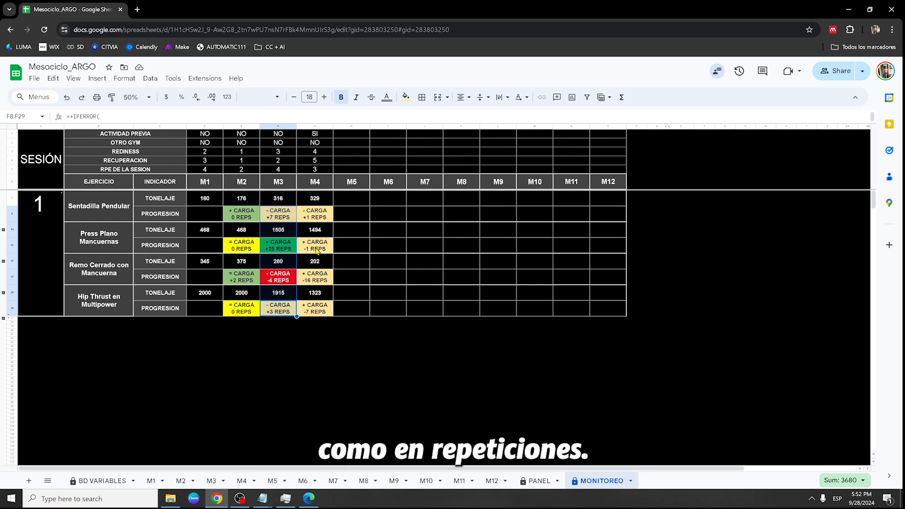
pyautogui.click(289, 246)
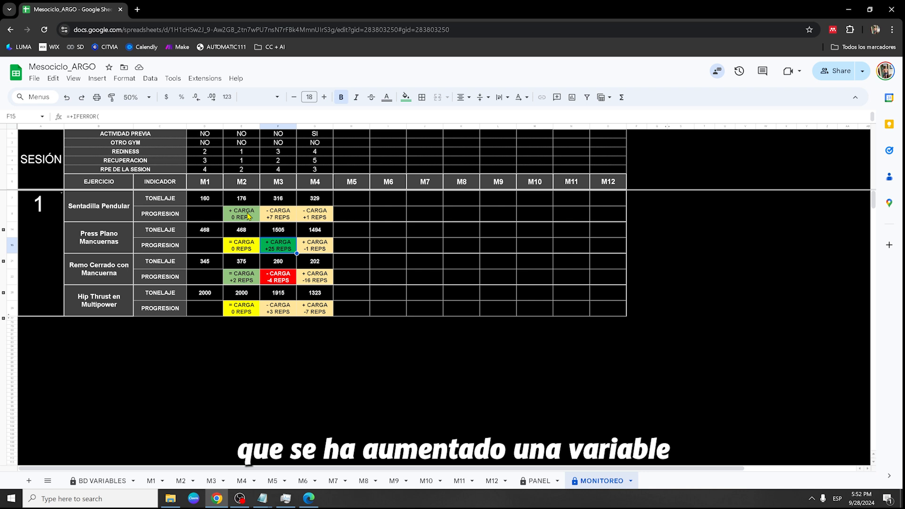
pyautogui.click(249, 216)
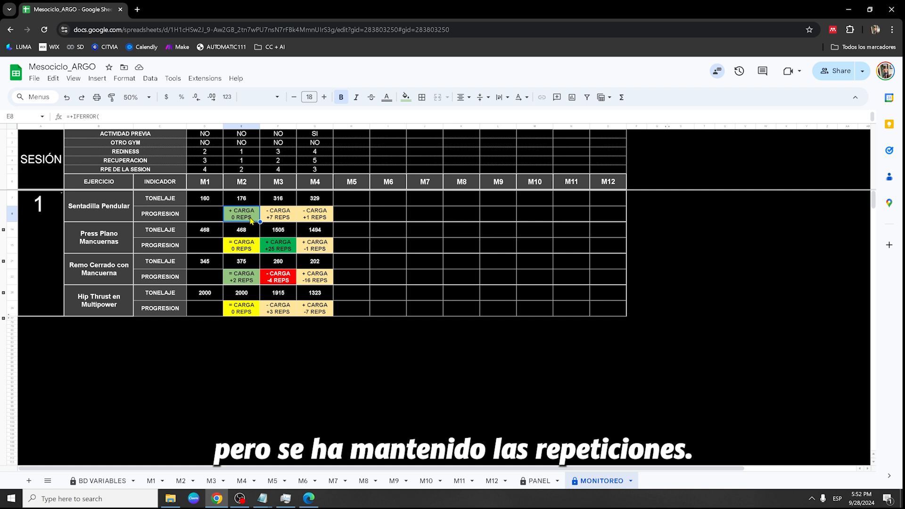
pyautogui.click(246, 282)
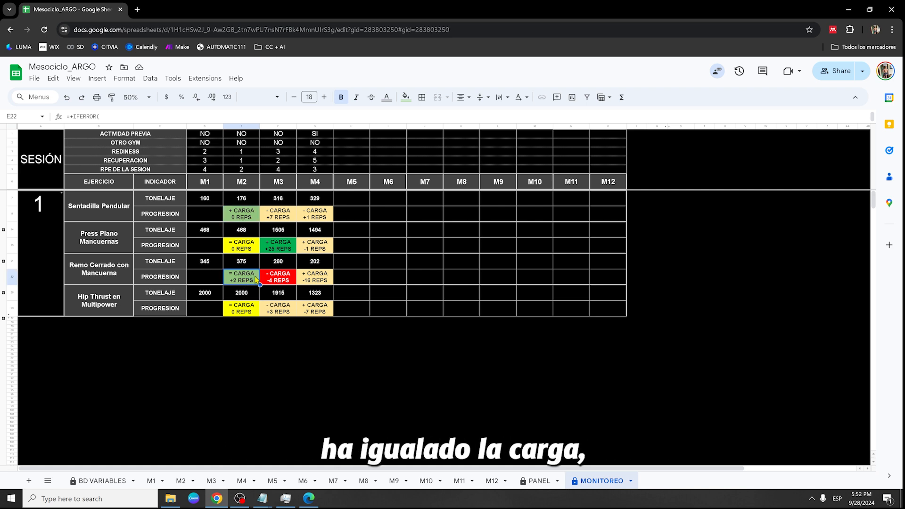
pyautogui.click(250, 249)
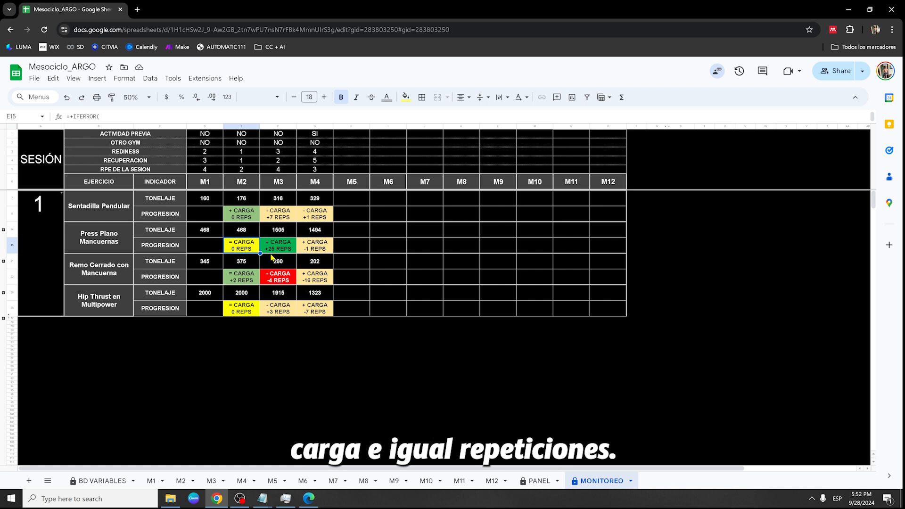
pyautogui.click(329, 215)
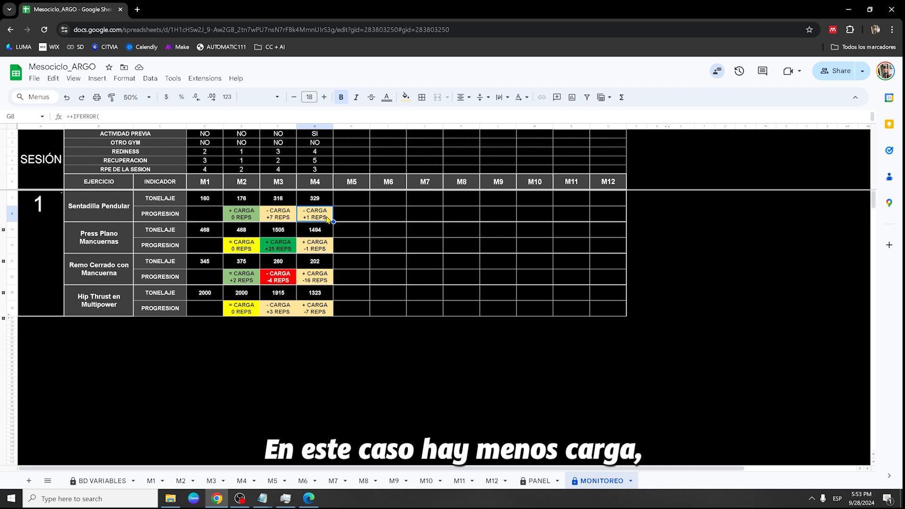
pyautogui.click(323, 250)
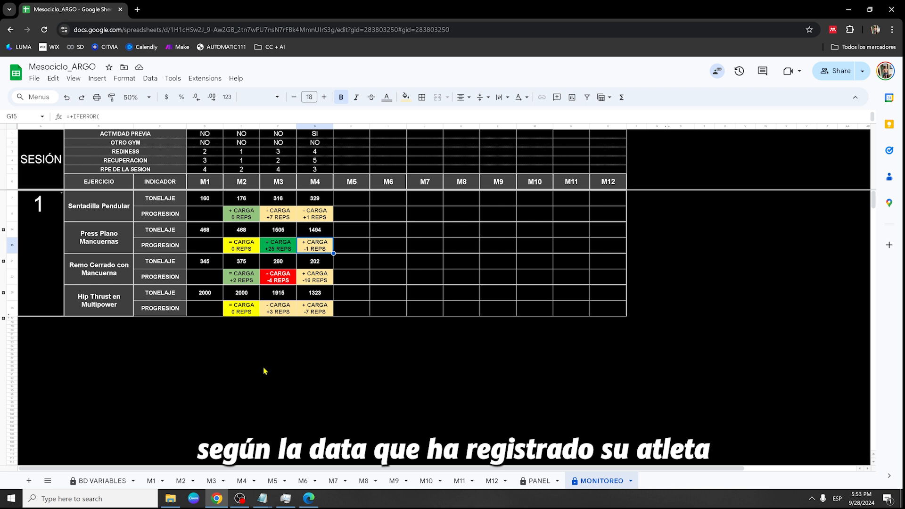
# Expand the series rows of Remo Cerrado con Mancuerna and examine its M3 progression for SERIE 1 and SERIE 2
pyautogui.click(4, 293)
pyautogui.click(283, 311)
pyautogui.click(288, 293)
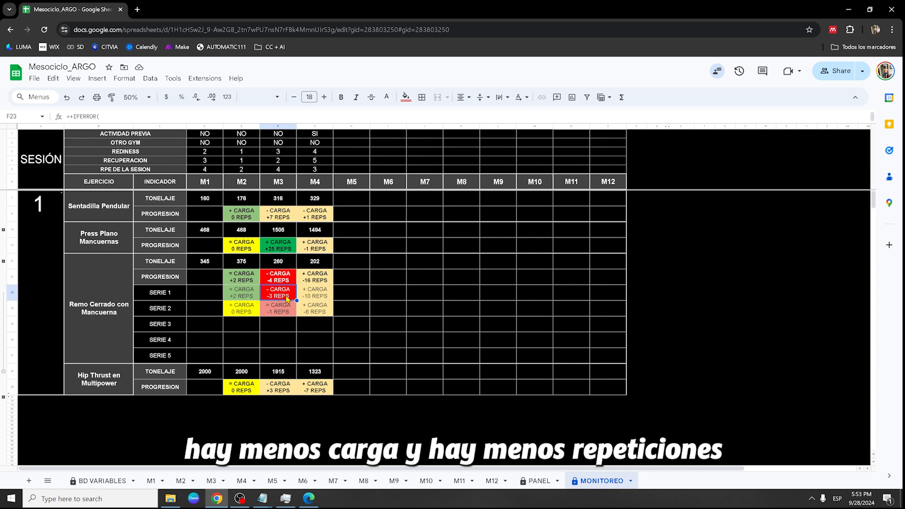
pyautogui.click(288, 307)
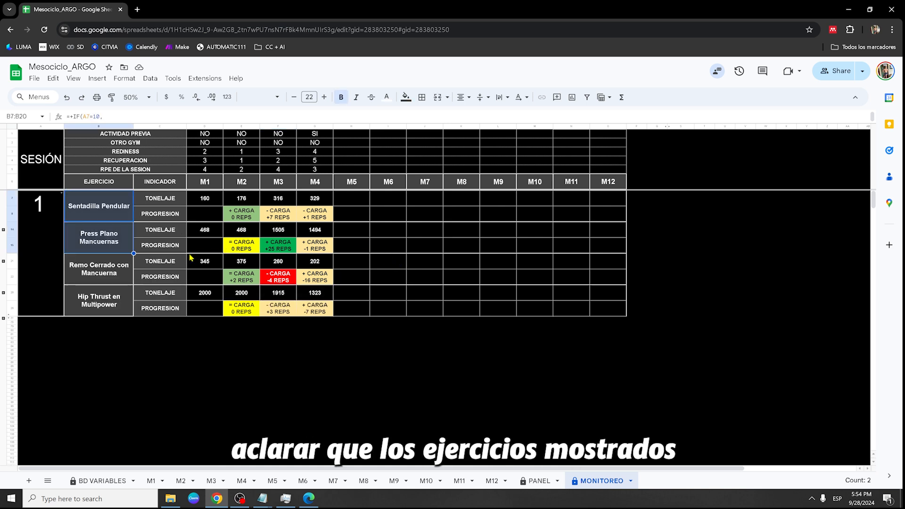
# Select the session 1 exercise names in MONITOREO and compare them with the exercises programmed on the M5 sheet
pyautogui.click(112, 210)
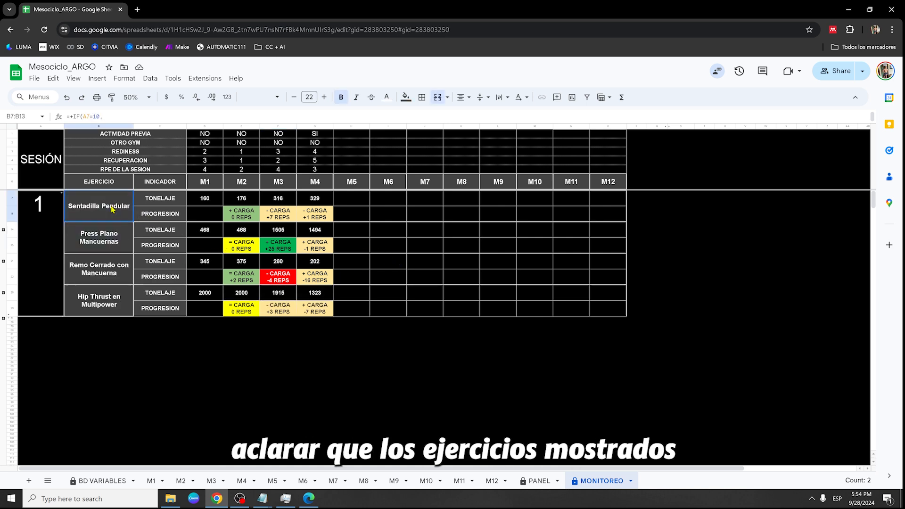
pyautogui.moveTo(112, 209); pyautogui.dragTo(116, 297)
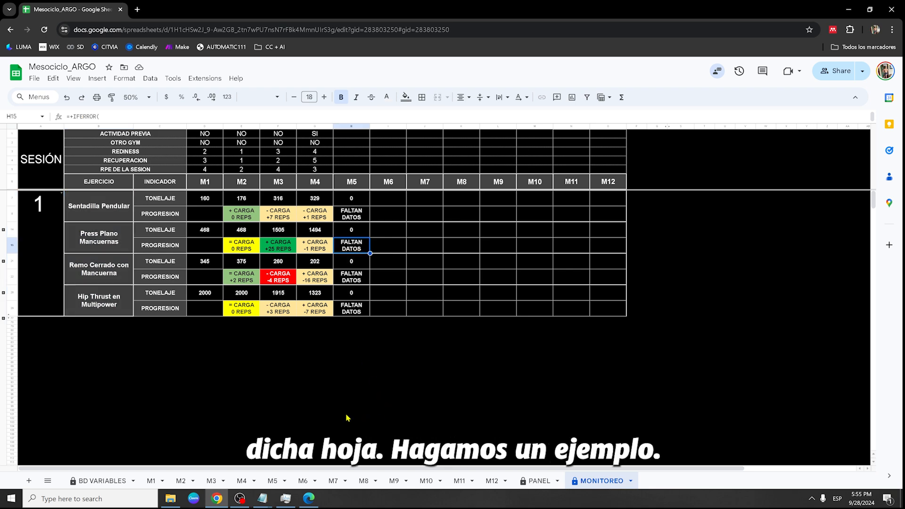
pyautogui.click(269, 480)
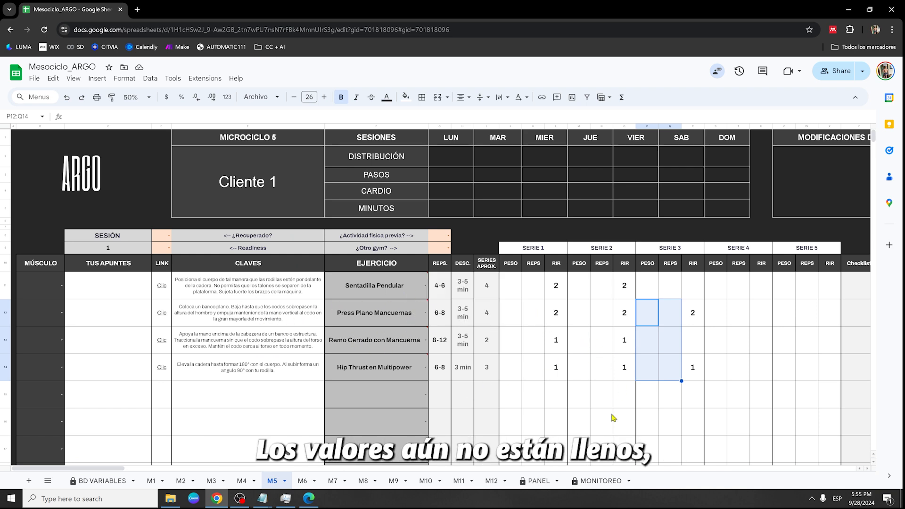
pyautogui.click(593, 480)
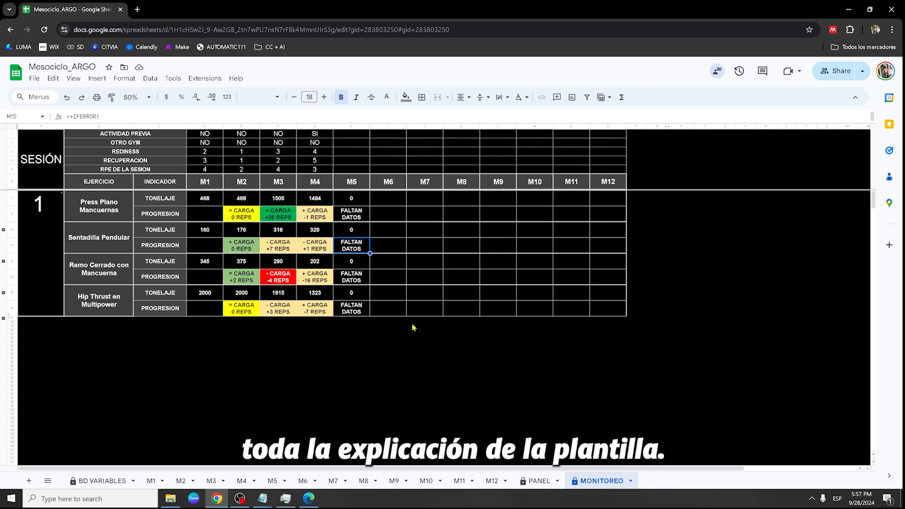
# Review the variable selection and exercise order instructions on the PANEL sheet, and return to MONITOREO
pyautogui.click(537, 481)
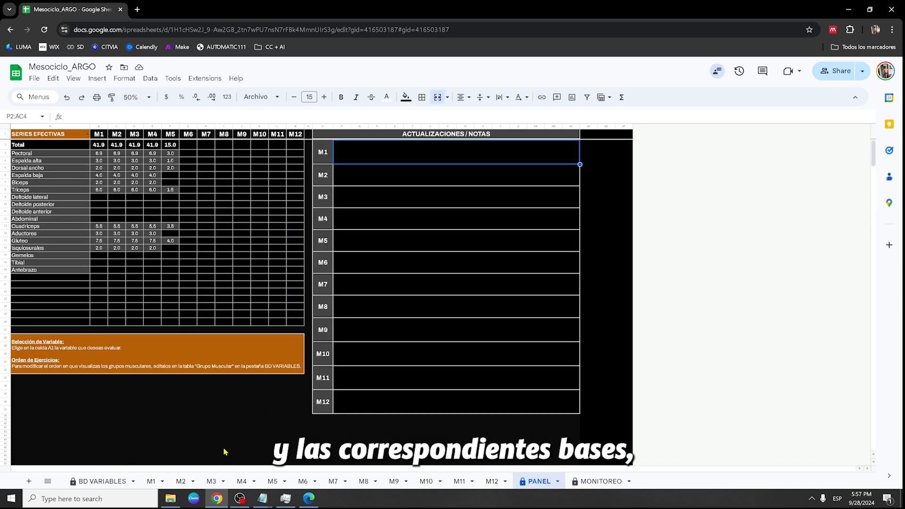
pyautogui.click(227, 347)
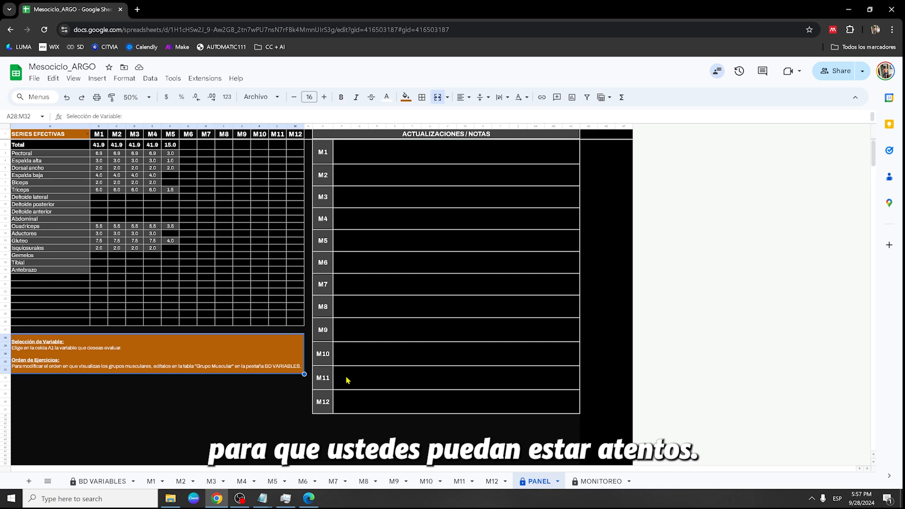
pyautogui.click(602, 481)
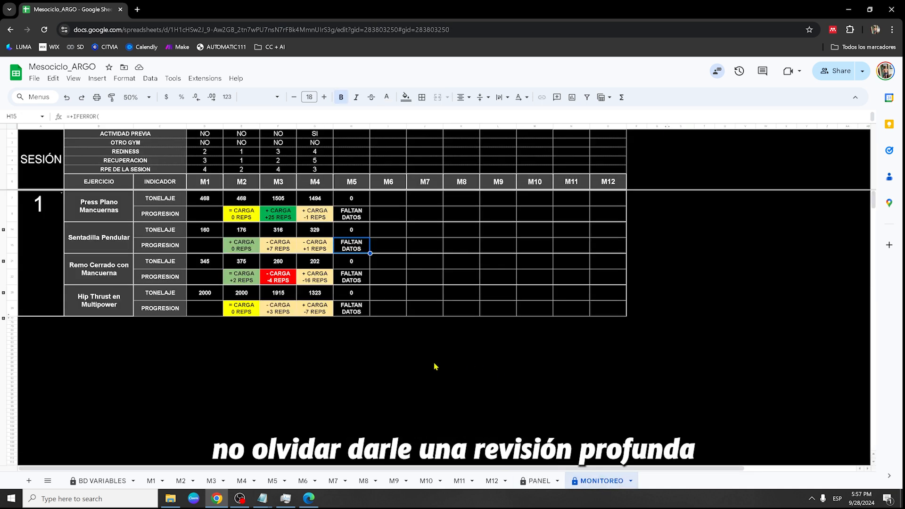